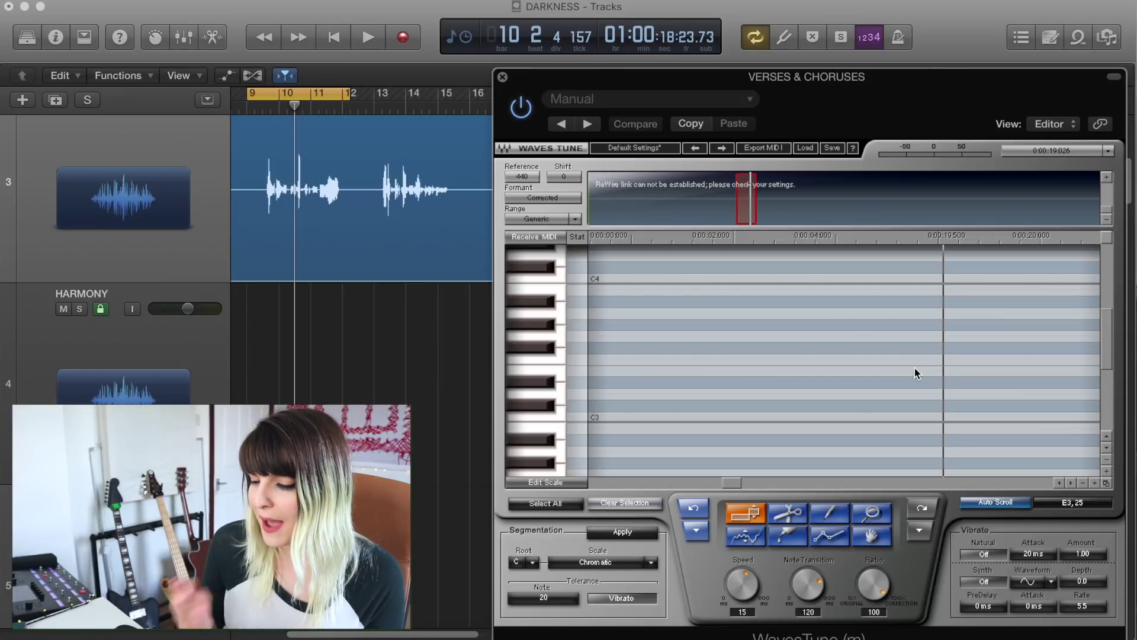
Play the first vocal phrase so Waves Tune scans its pitch, and return to the phrase's beginning in the pitch editor
key(space)
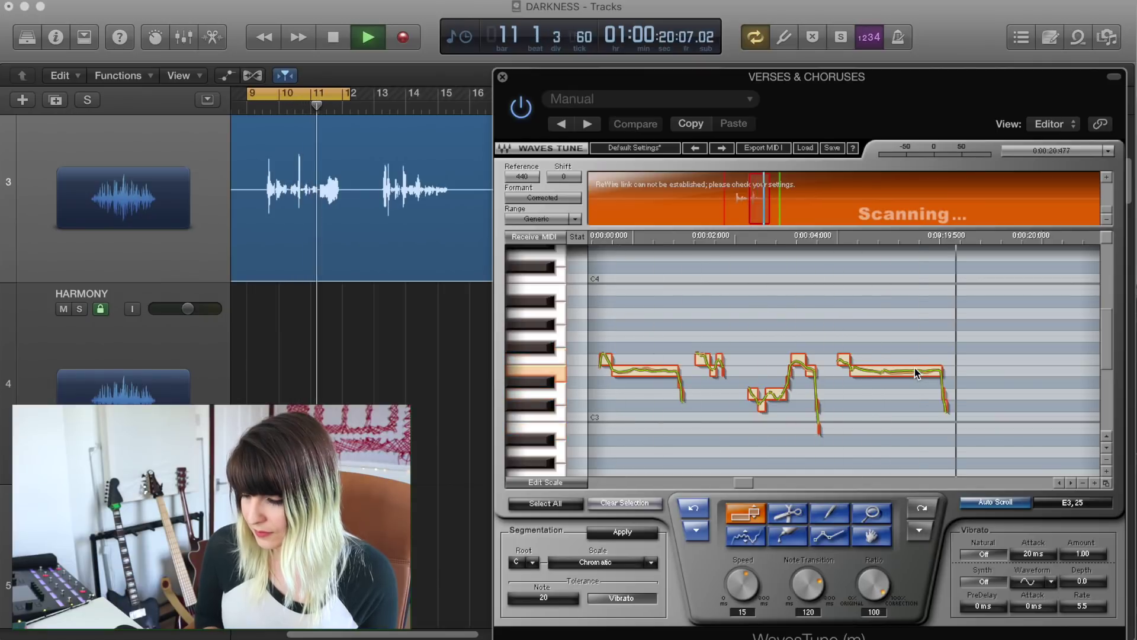
key(space)
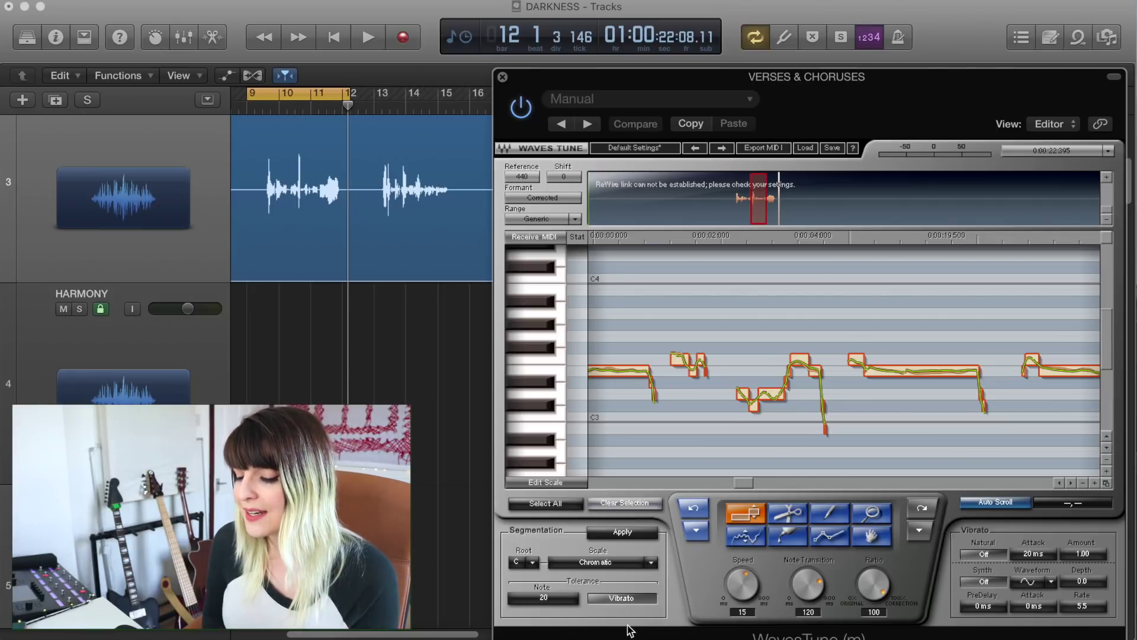
scroll(728, 413, left, 2)
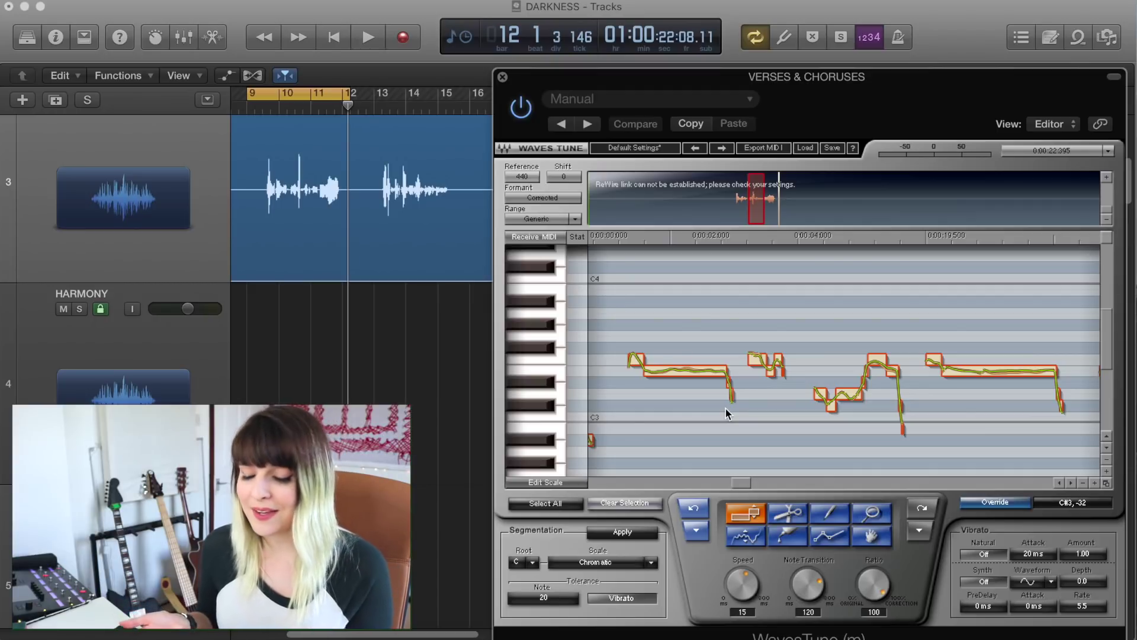
drag(744, 482, 734, 484)
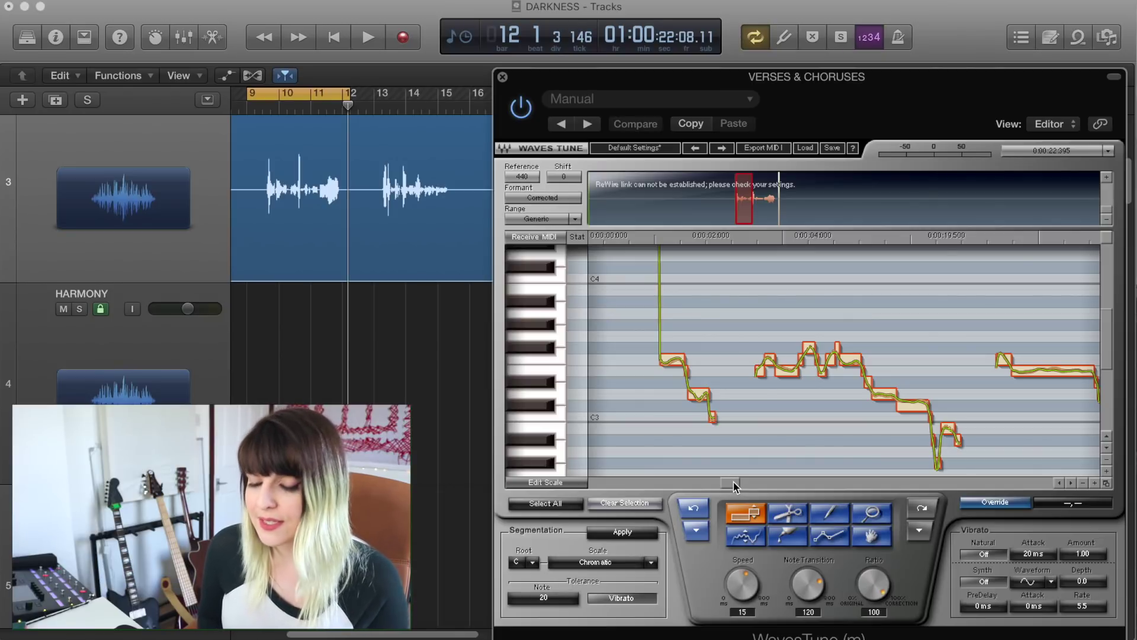
Play the scanned phrase and lower its short raised notes to the pitch of their neighbours
key(space)
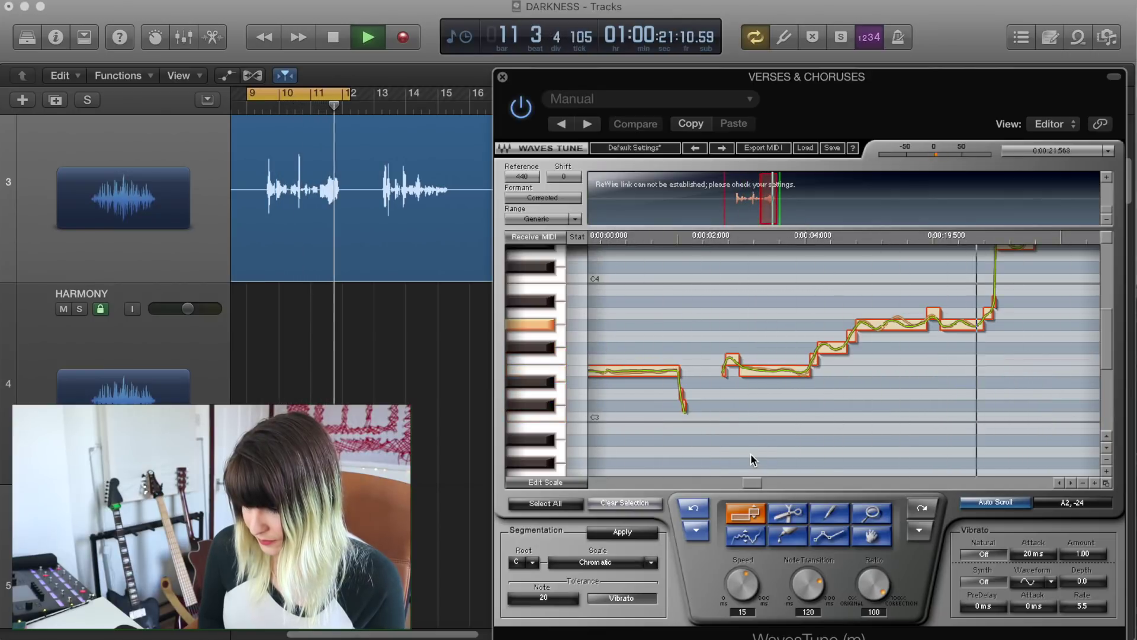
key(space)
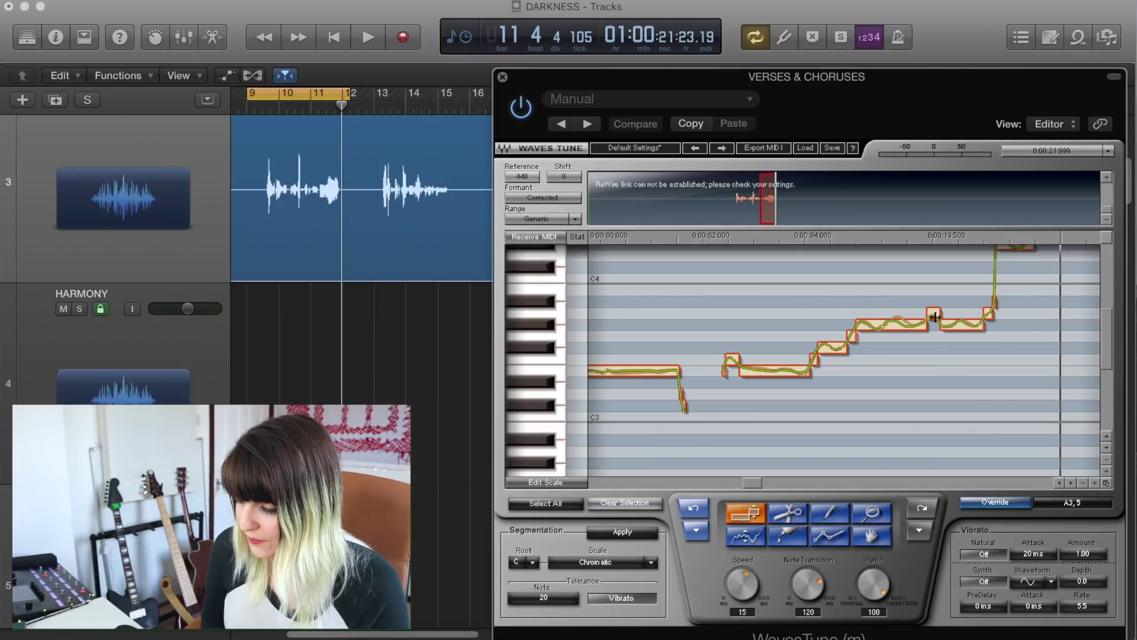
drag(938, 322, 939, 330)
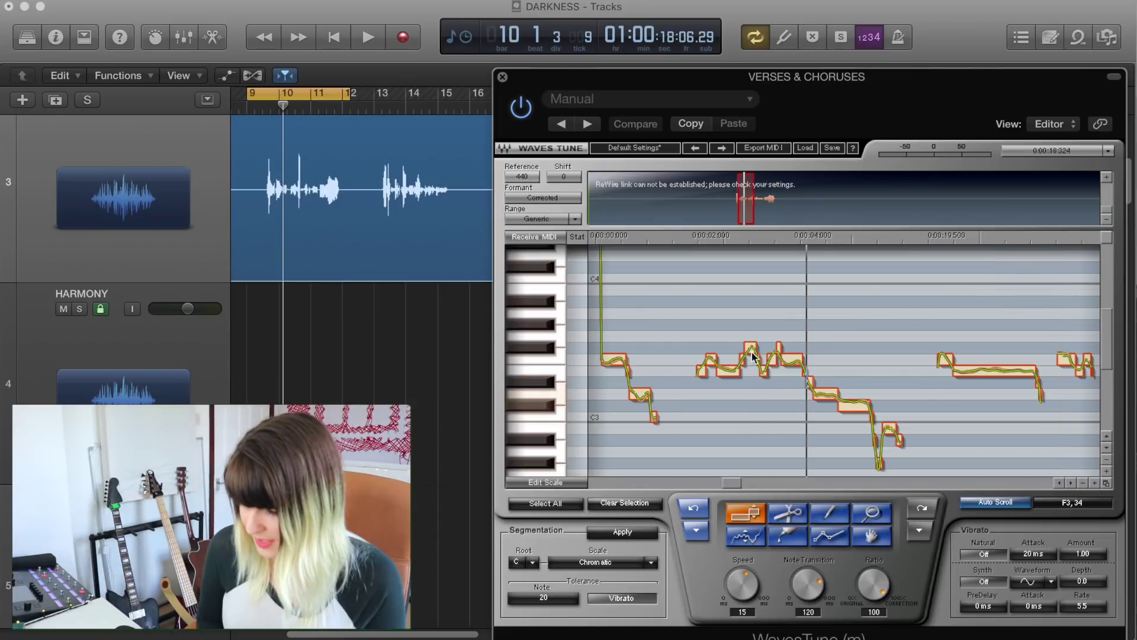
drag(756, 360, 756, 371)
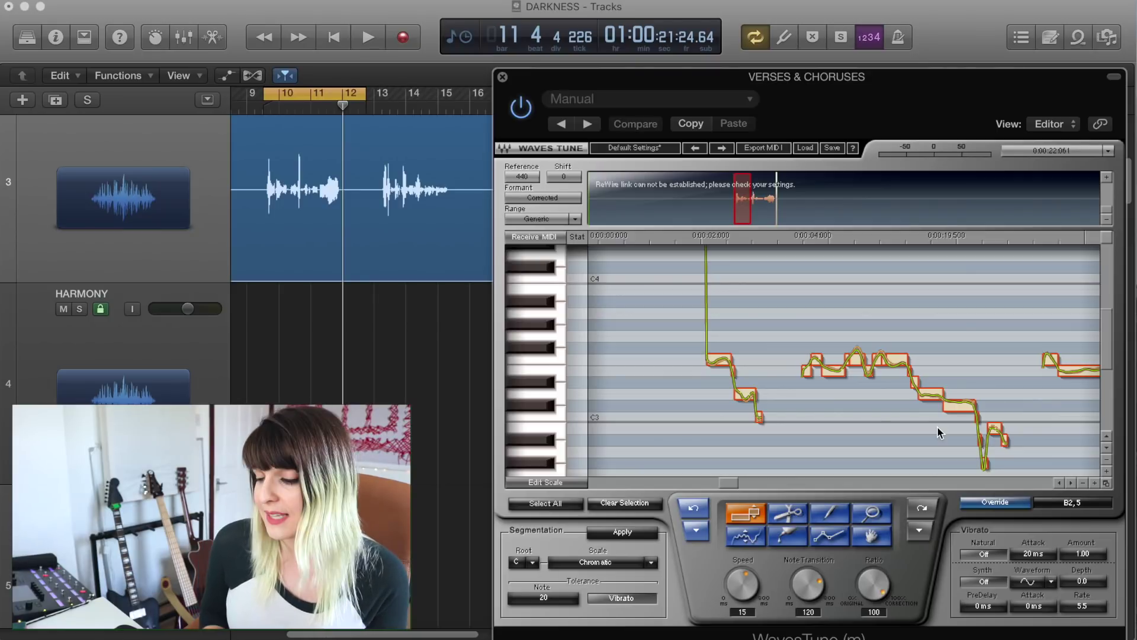
Set the cycle range to start at 10 2 1 1 and level the short notes around bar 10 beat 3 to one pitch
scroll(937, 425, right, 5)
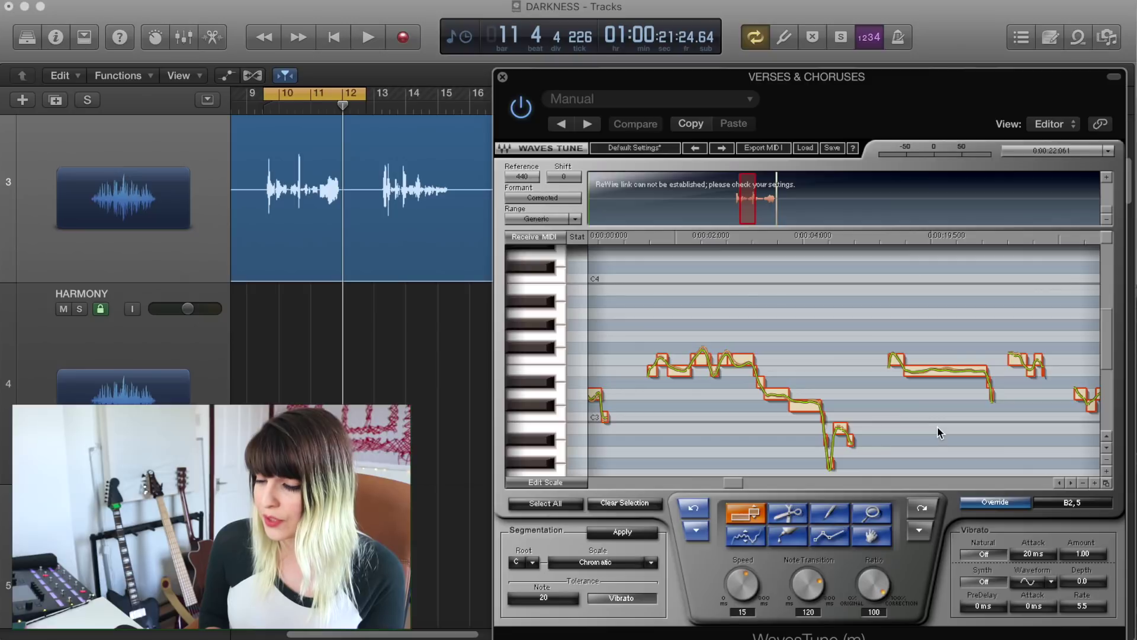
scroll(937, 425, right, 5)
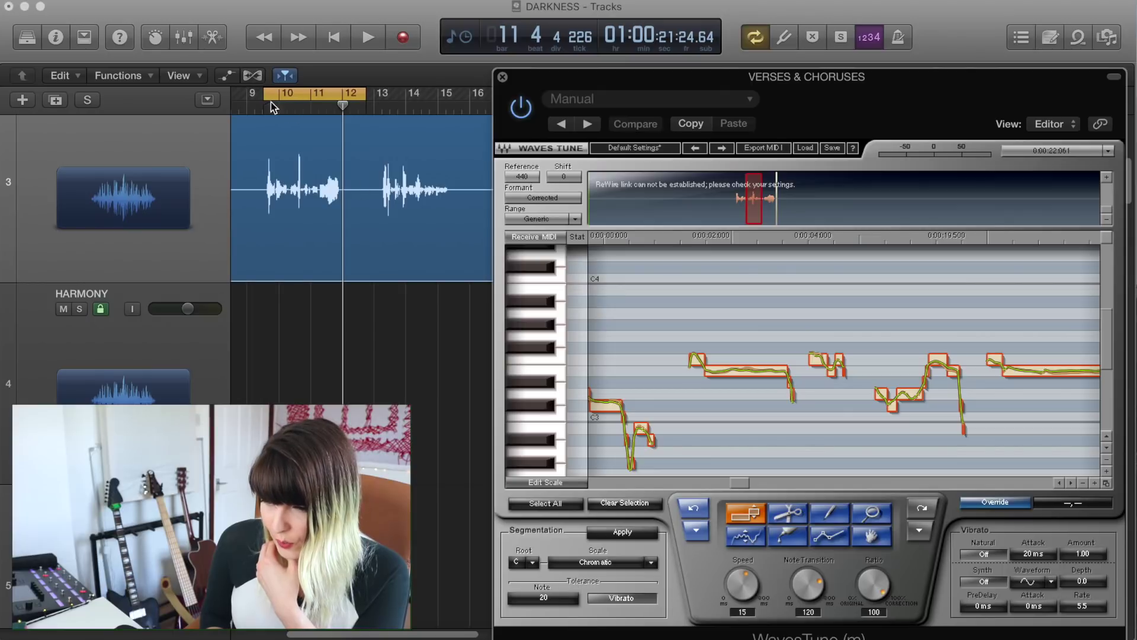
drag(279, 103, 289, 105)
key(space)
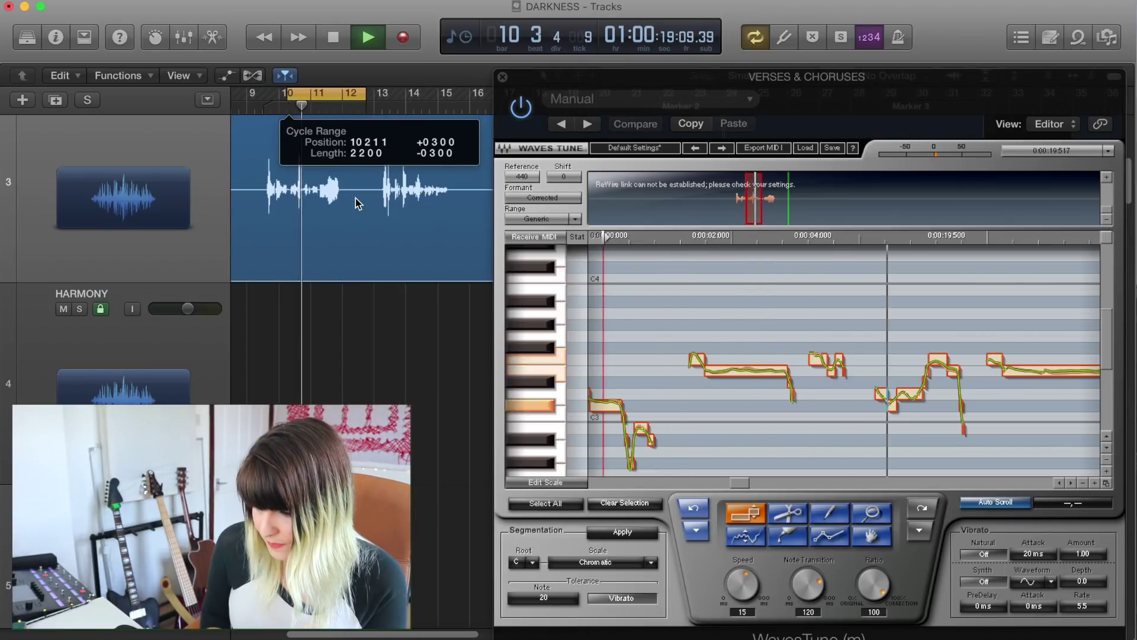
key(space)
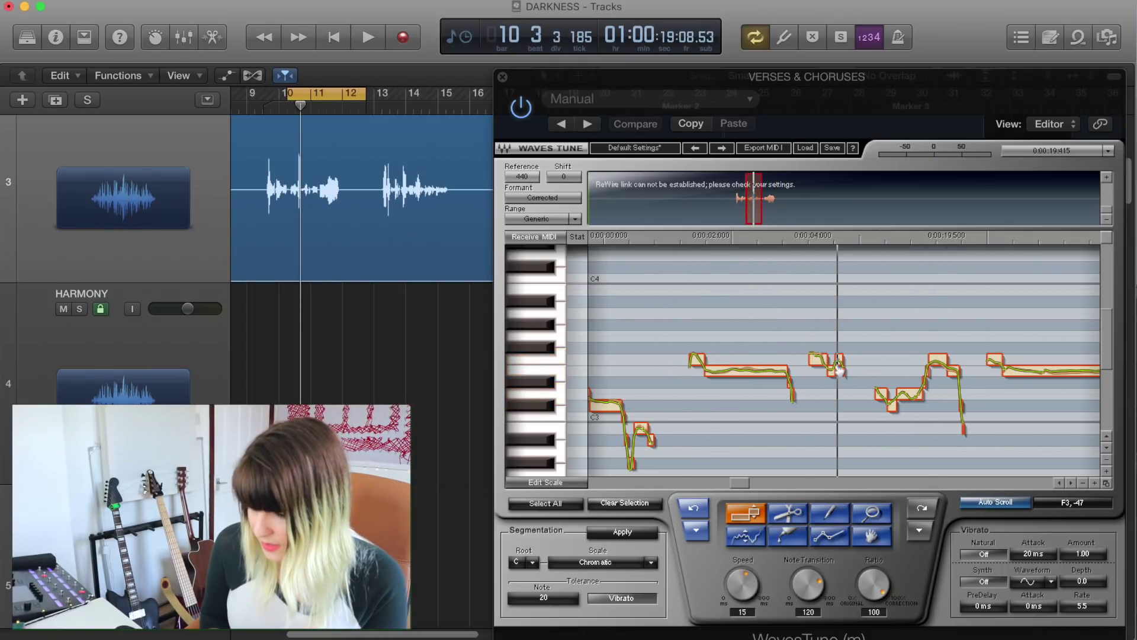
key(space)
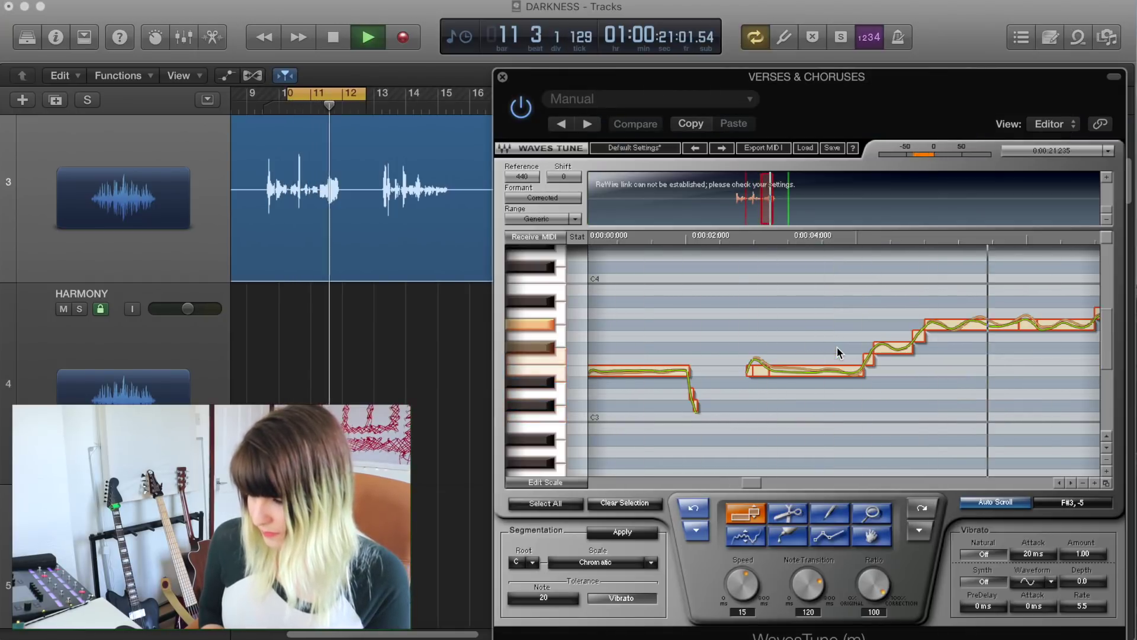
Move the cycle range back to begin near bar 9, set the dipping notes just after bar 10 to A#2 and play them back
drag(313, 93, 280, 95)
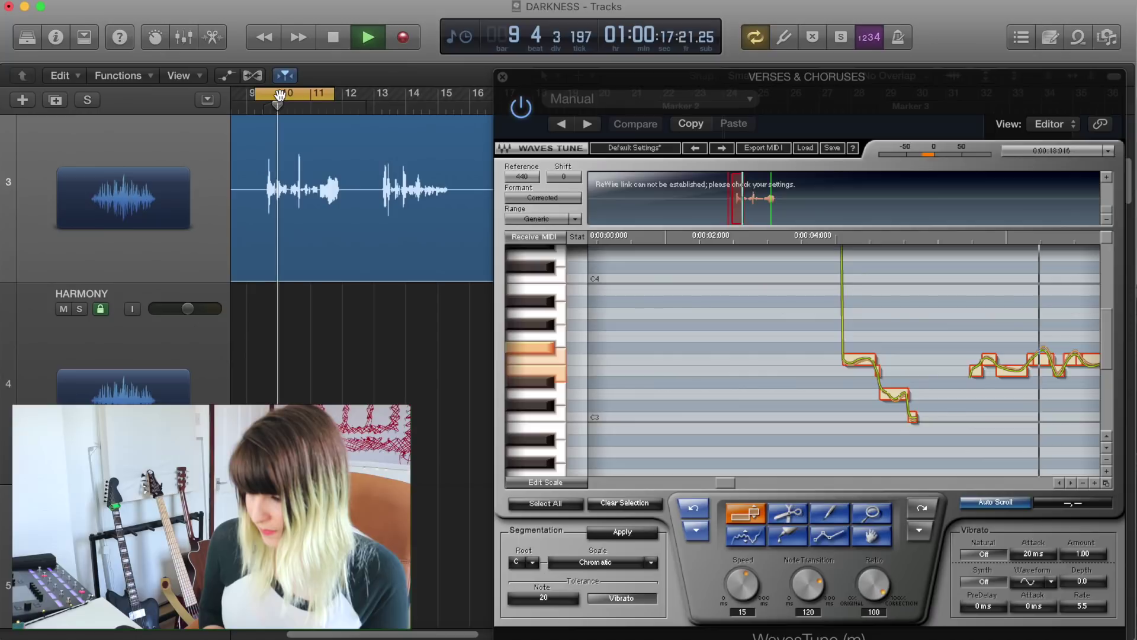
key(space)
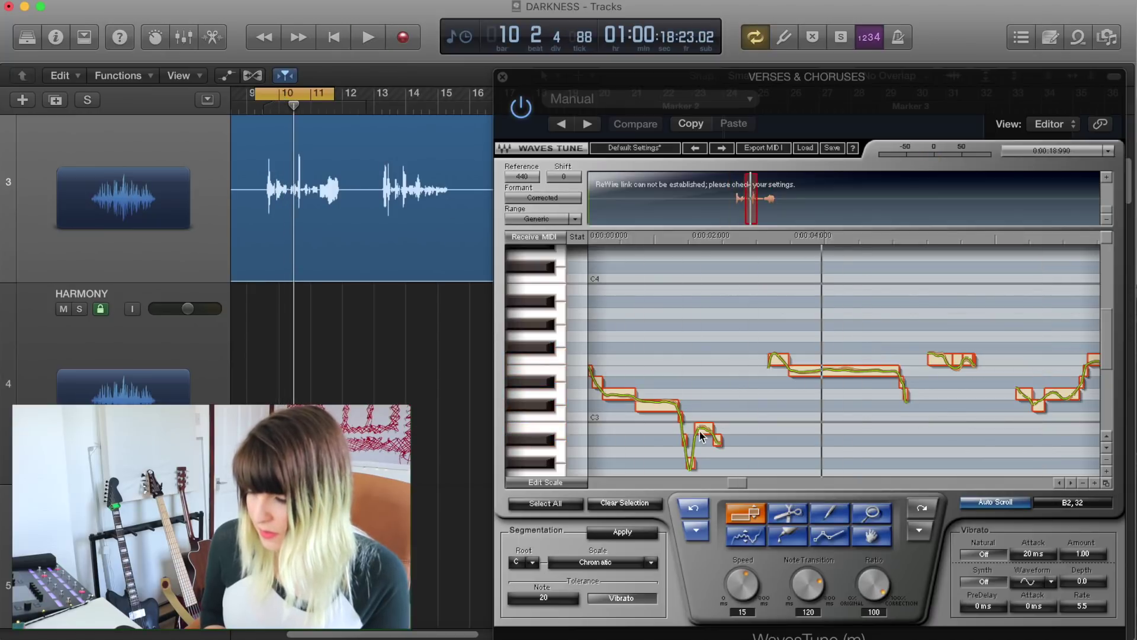
click(701, 436)
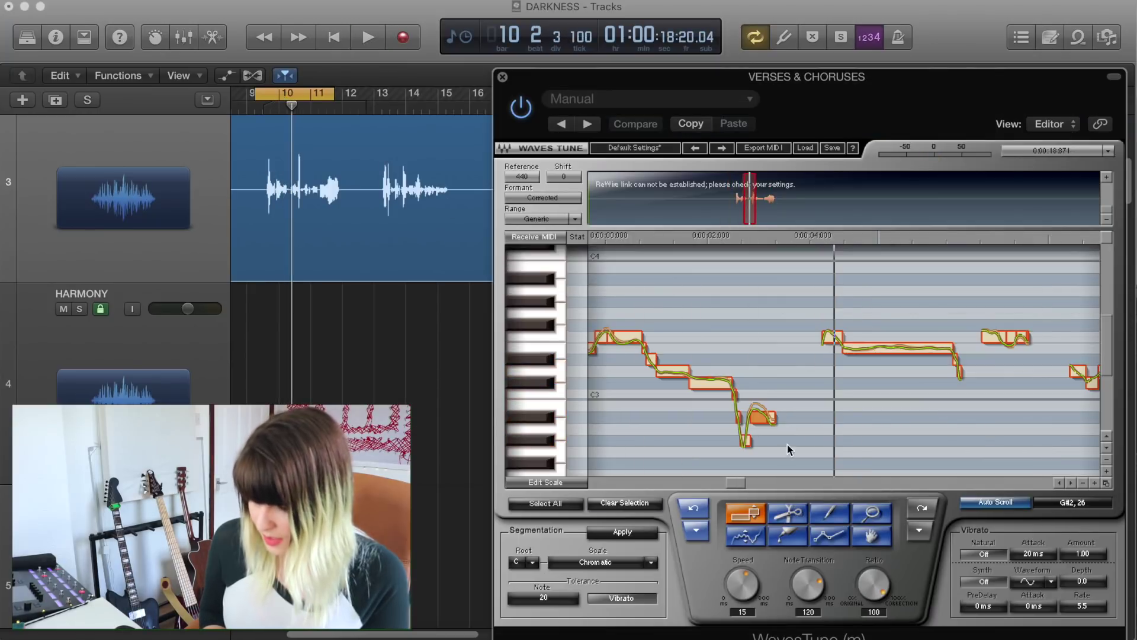
drag(745, 442, 750, 429)
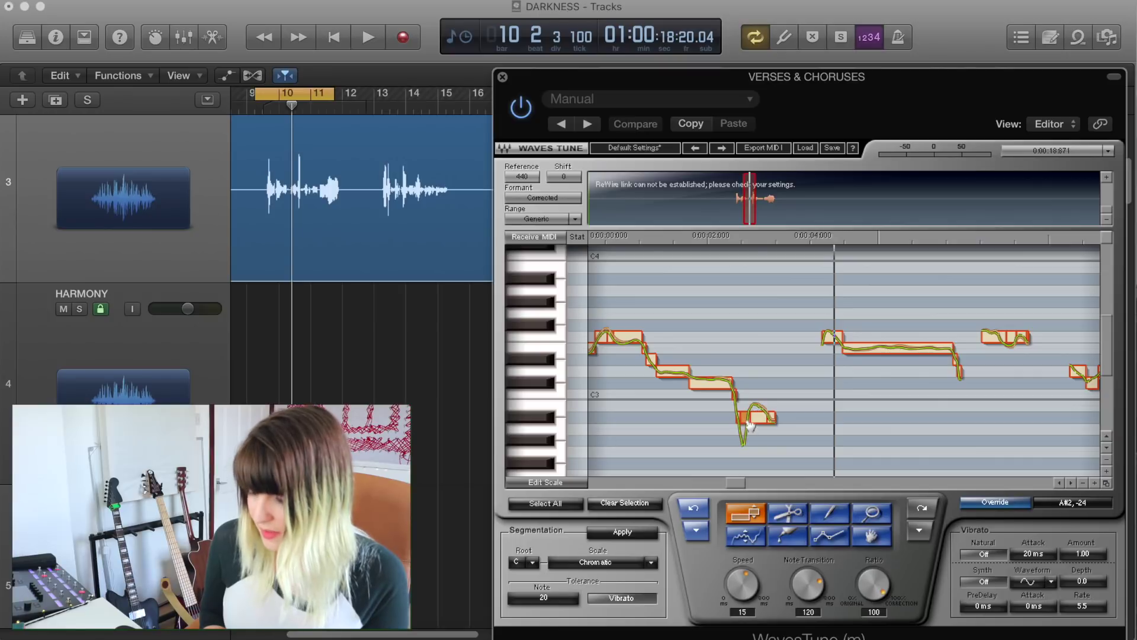
key(space)
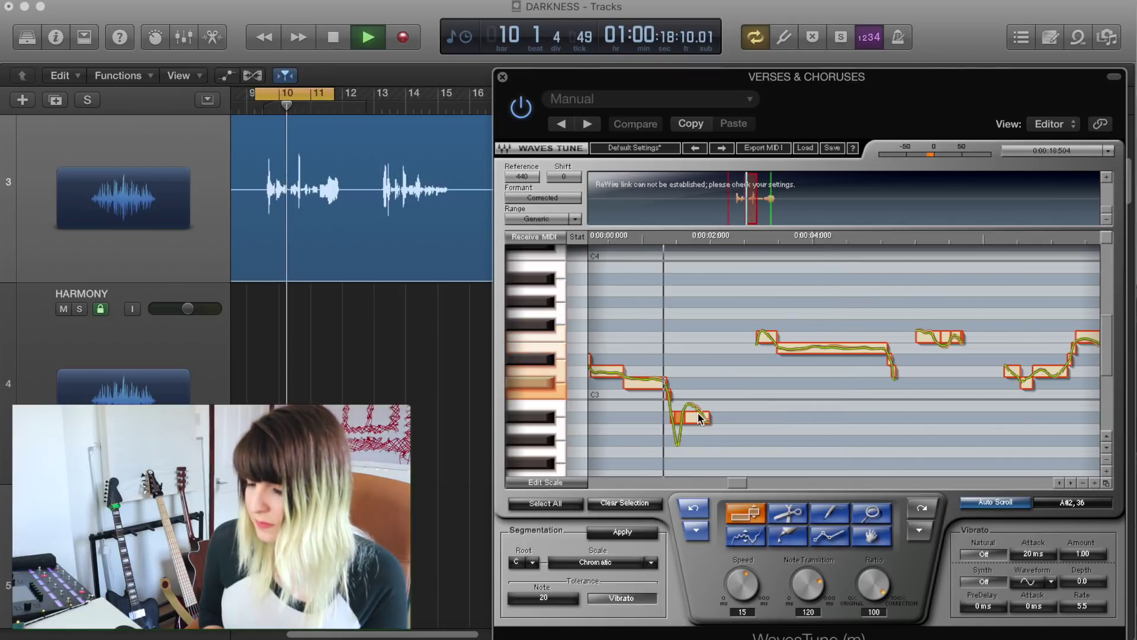
key(space)
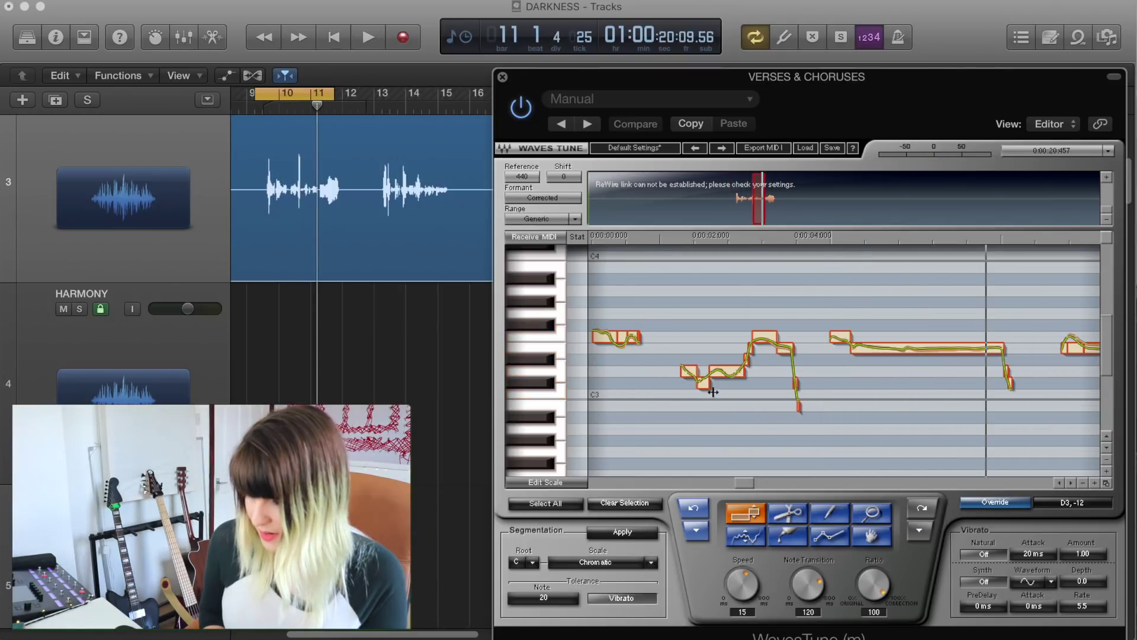
Bypass Waves Tune and re-enable it during playback to compare the raw vocal with the corrected one
click(522, 108)
key(space)
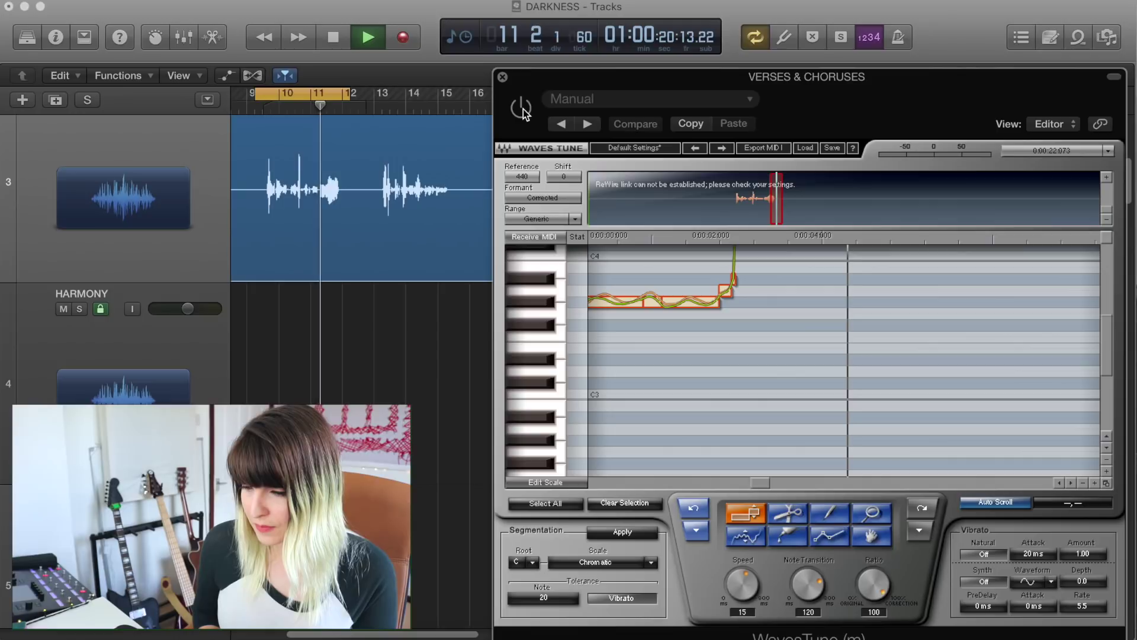
click(522, 108)
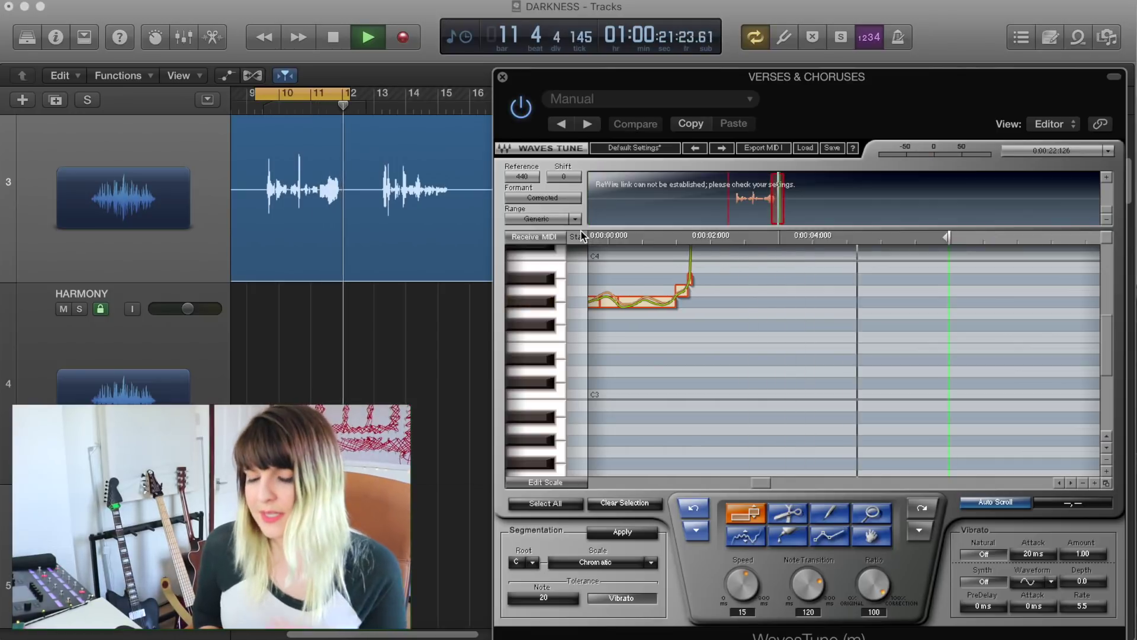
key(space)
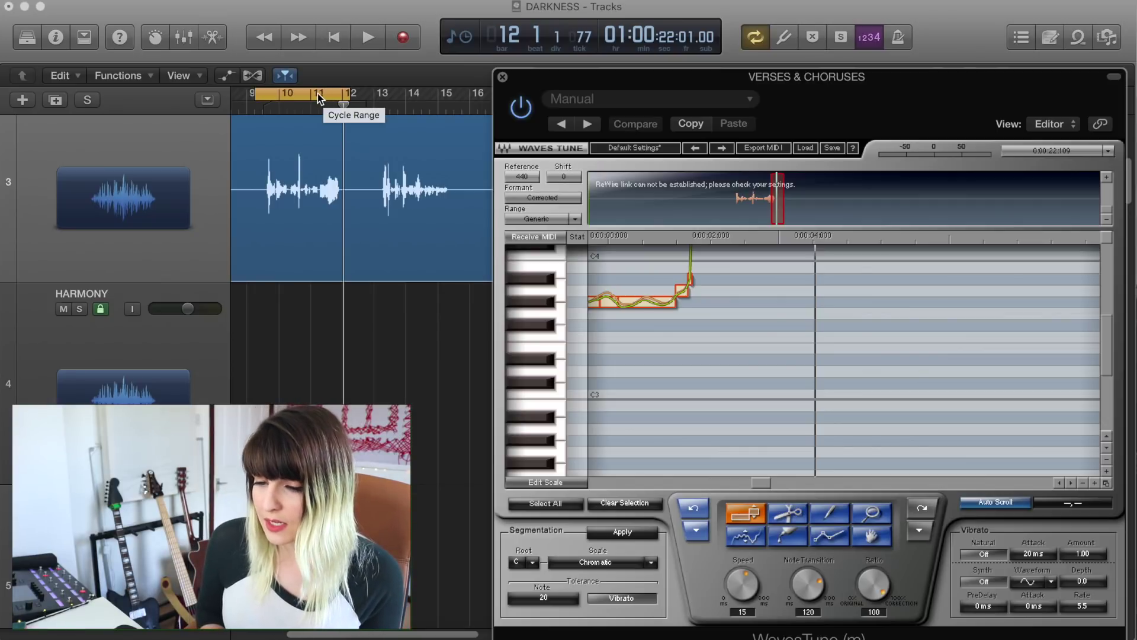
Move the cycle range to the second vocal phrase, starting just after bar 13, and play that phrase
drag(317, 94, 443, 90)
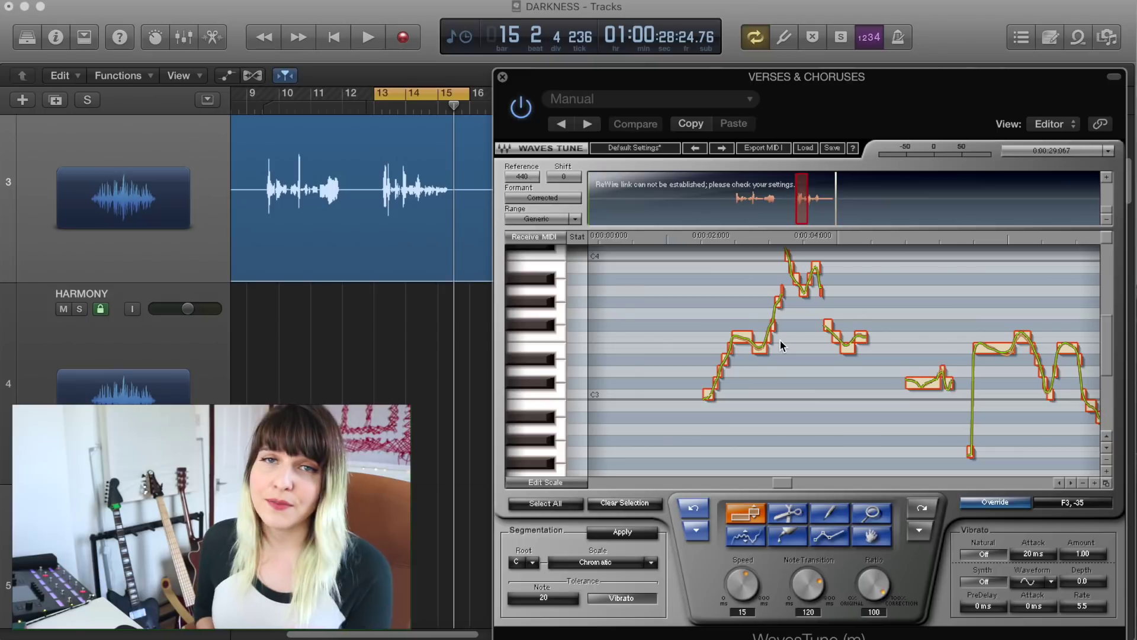
scroll(781, 345, right, 3)
scroll(780, 345, up, 1)
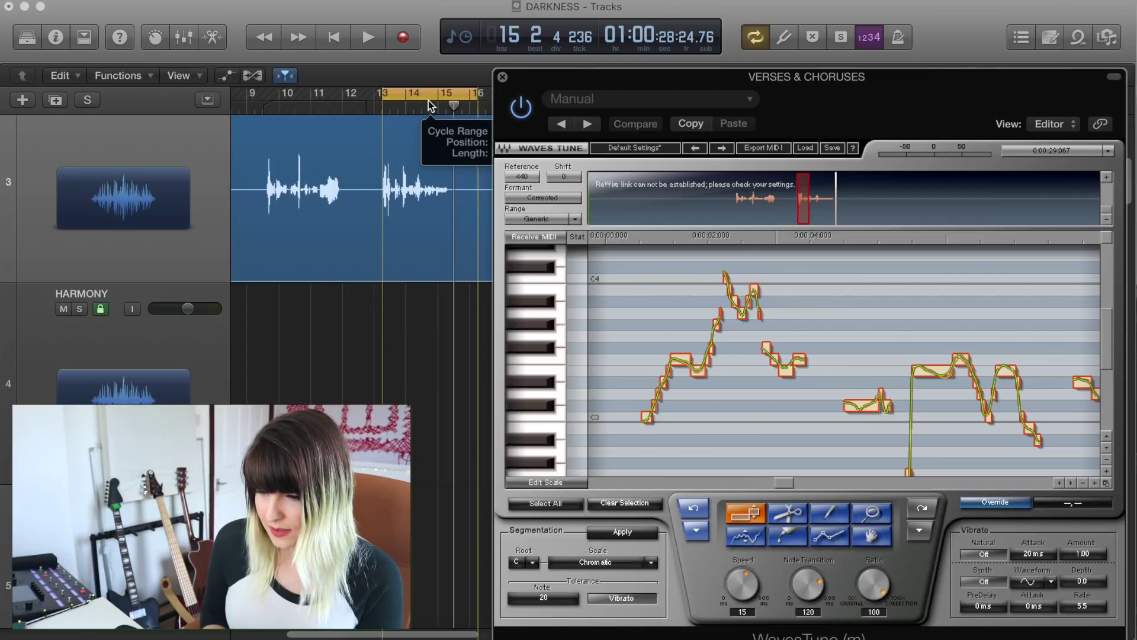
key(space)
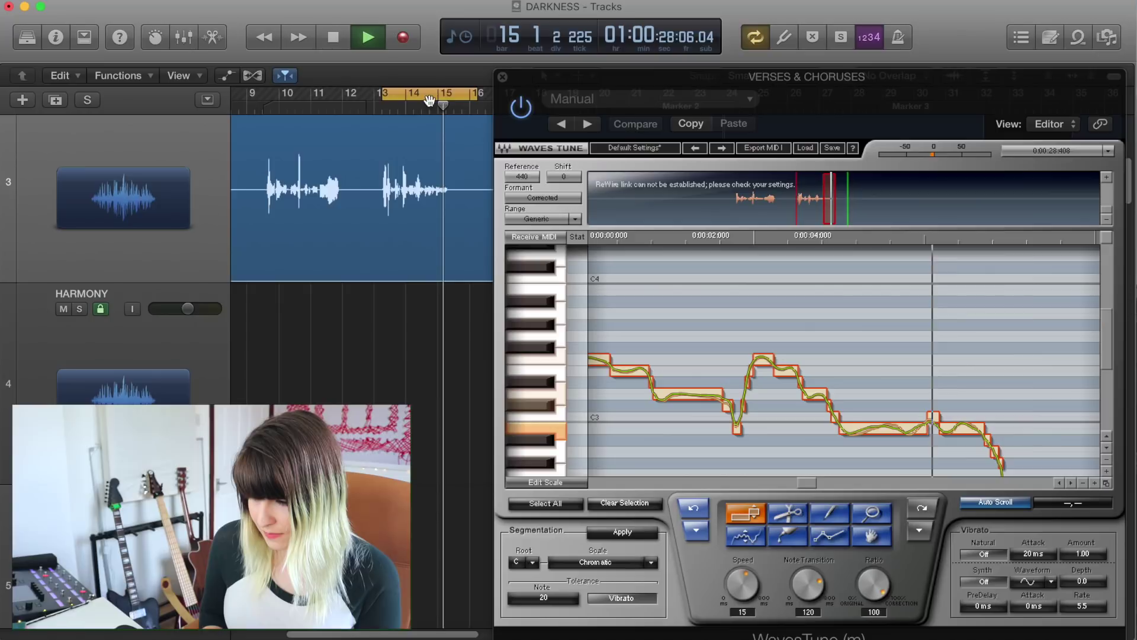
key(space)
Lower the short raised note in the second phrase's long final tone and raise the dipped note before it to its neighbour's pitch
scroll(741, 294, down, 3)
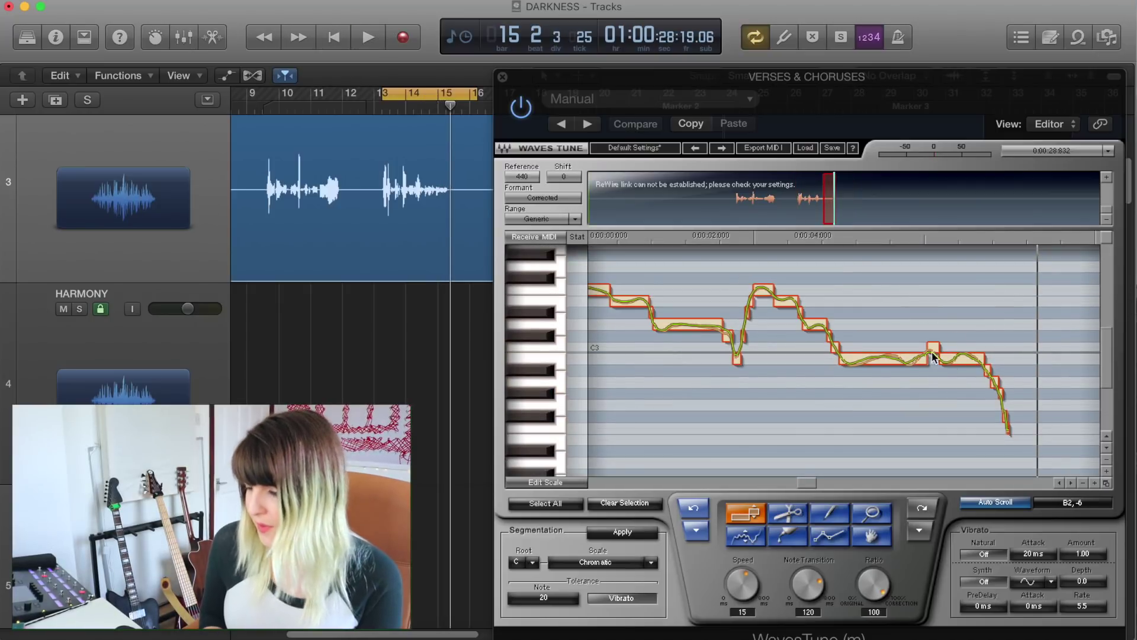
click(932, 354)
key(Down)
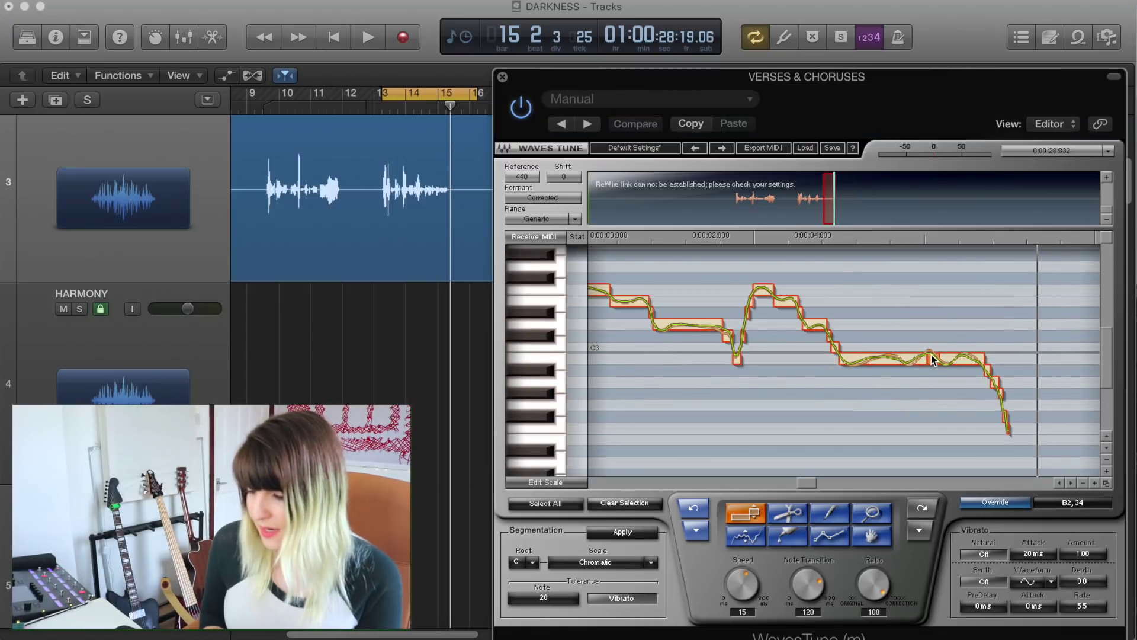
drag(740, 357, 741, 342)
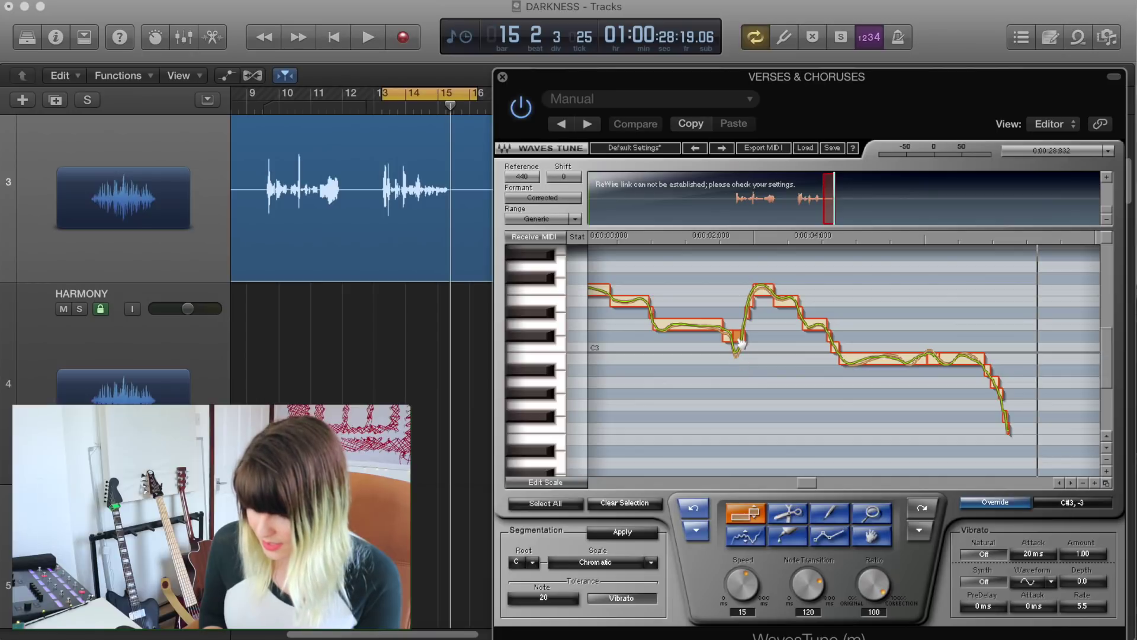
scroll(741, 343, left, 3)
click(799, 362)
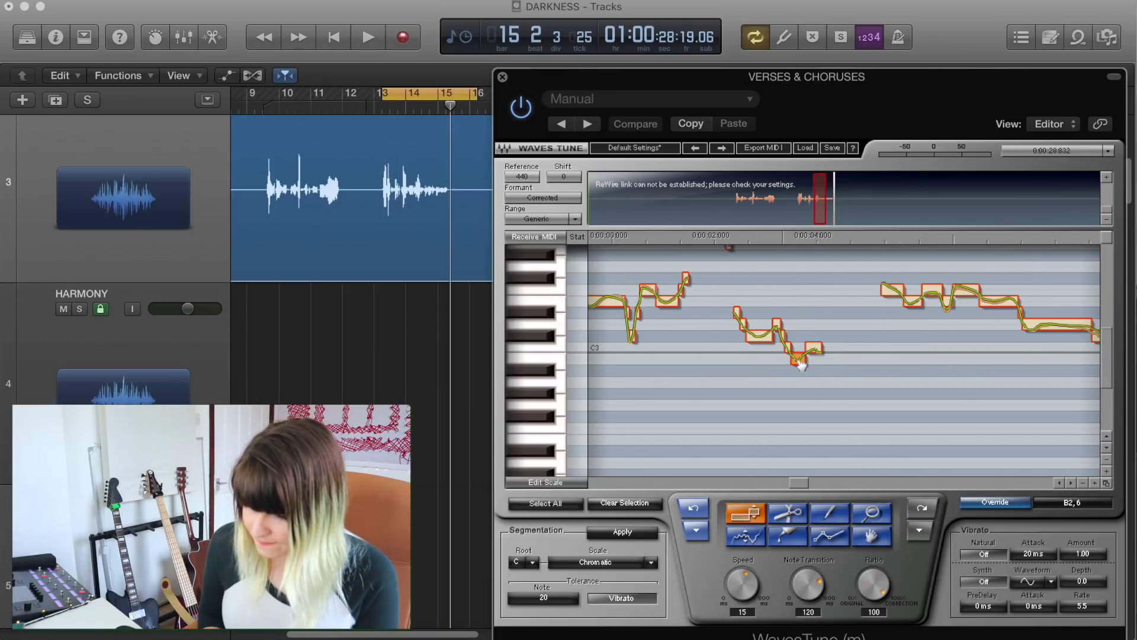
Lower the raised note just before bar 14 beat 2 to its neighbour's pitch and play the second phrase back
scroll(749, 362, left, 5)
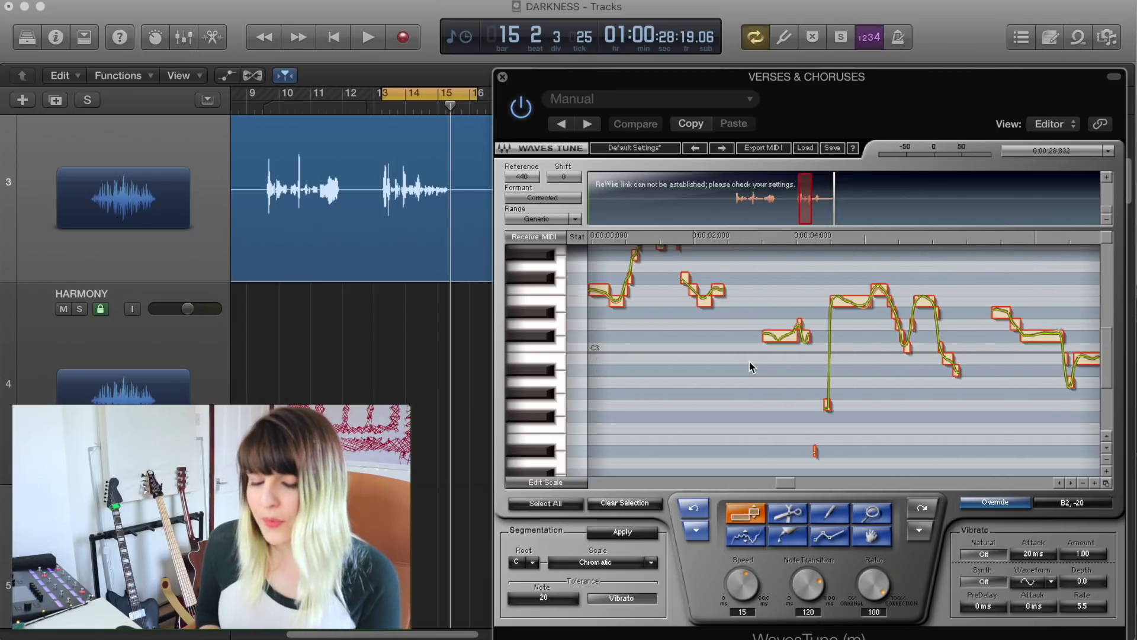
scroll(748, 362, left, 5)
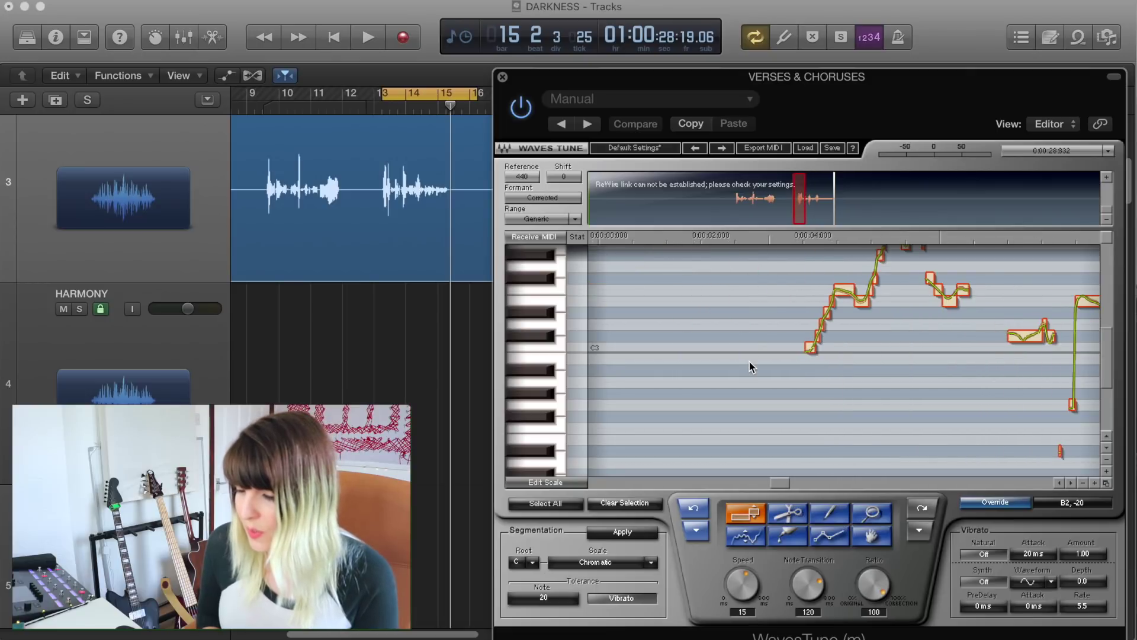
scroll(749, 362, right, 2)
scroll(749, 361, up, 3)
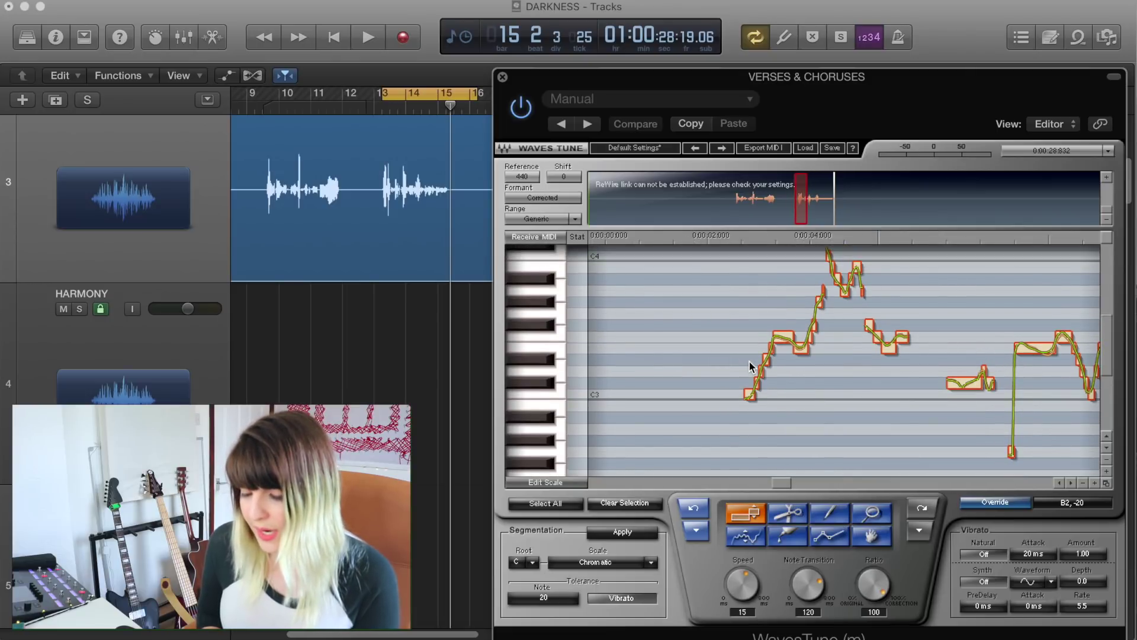
scroll(749, 364, up, 2)
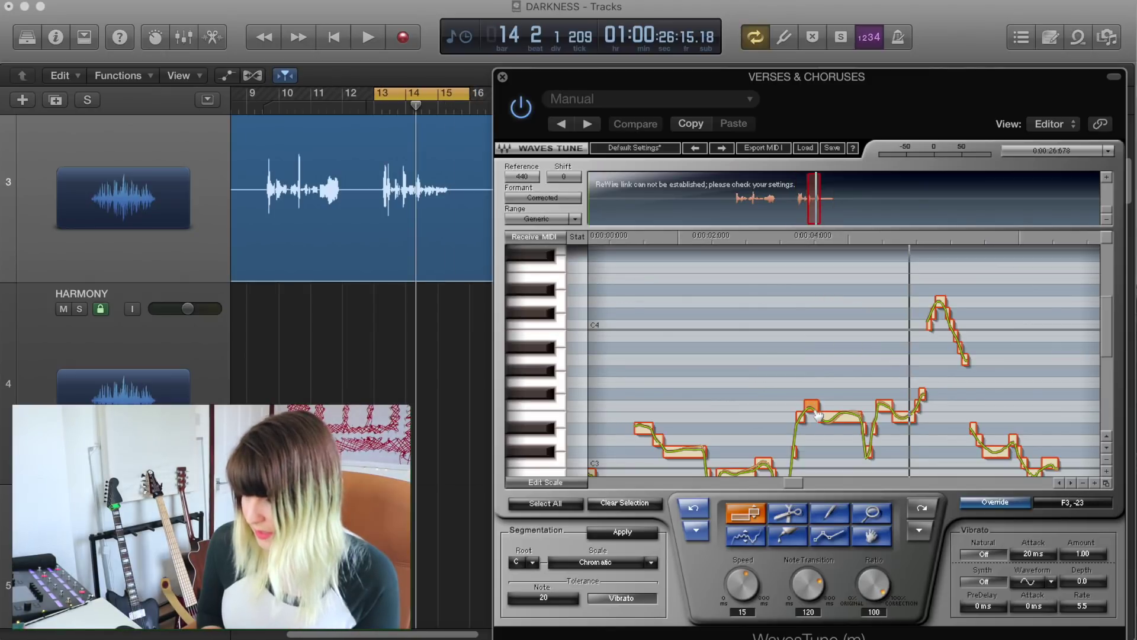
click(817, 417)
key(space)
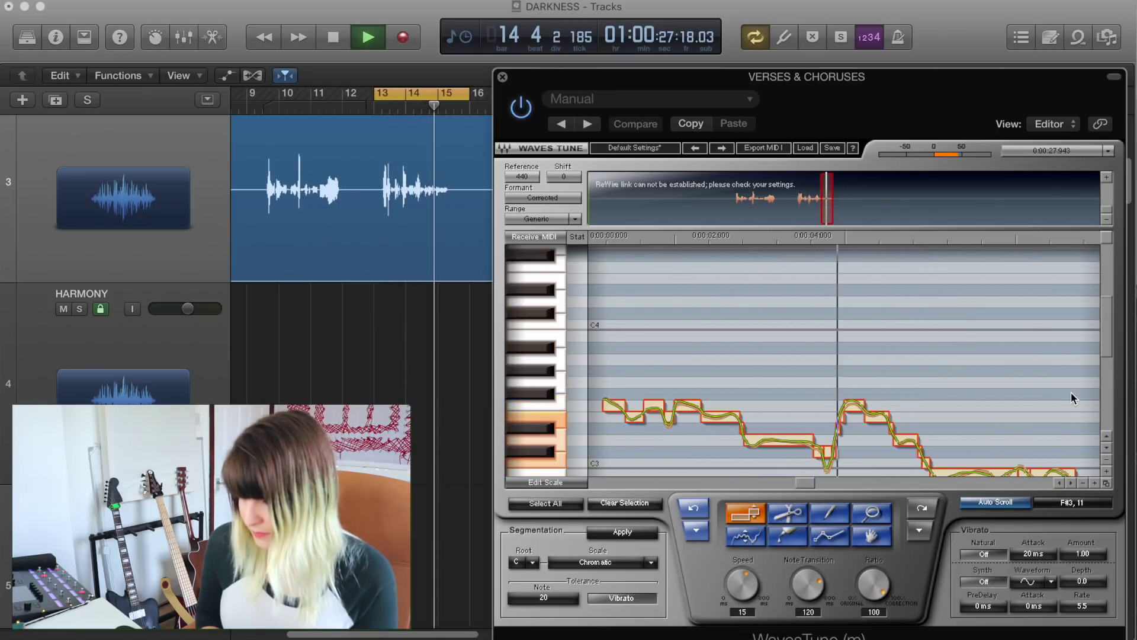
key(space)
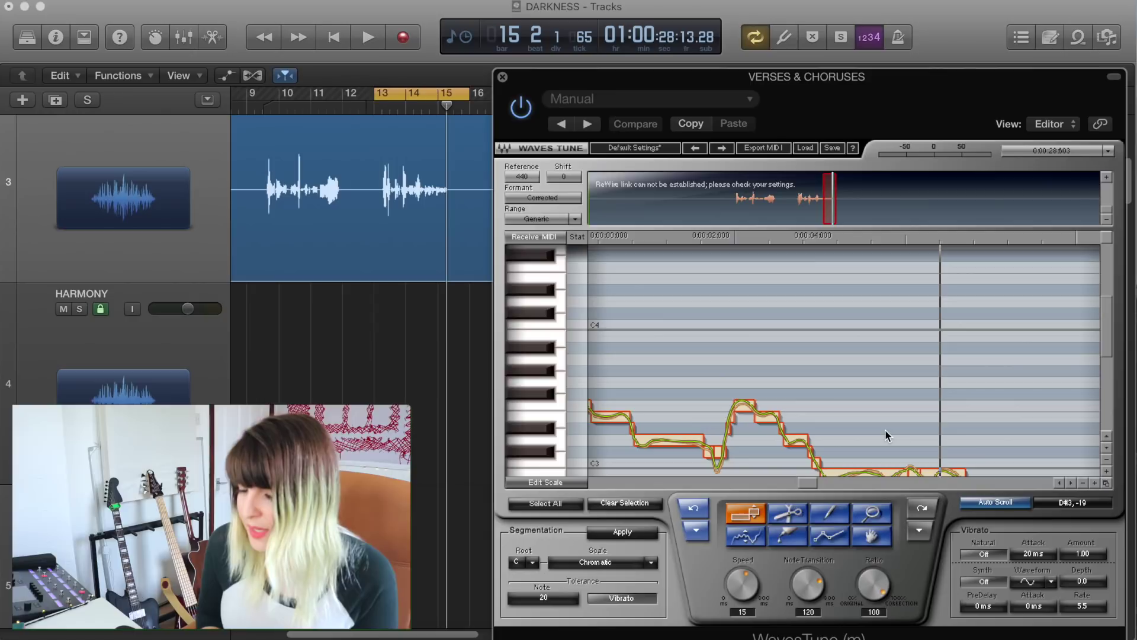
Raise the dipped note at the end of the second phrase's held tone to its neighbour's pitch and play the phrase back
drag(717, 467, 720, 455)
key(space)
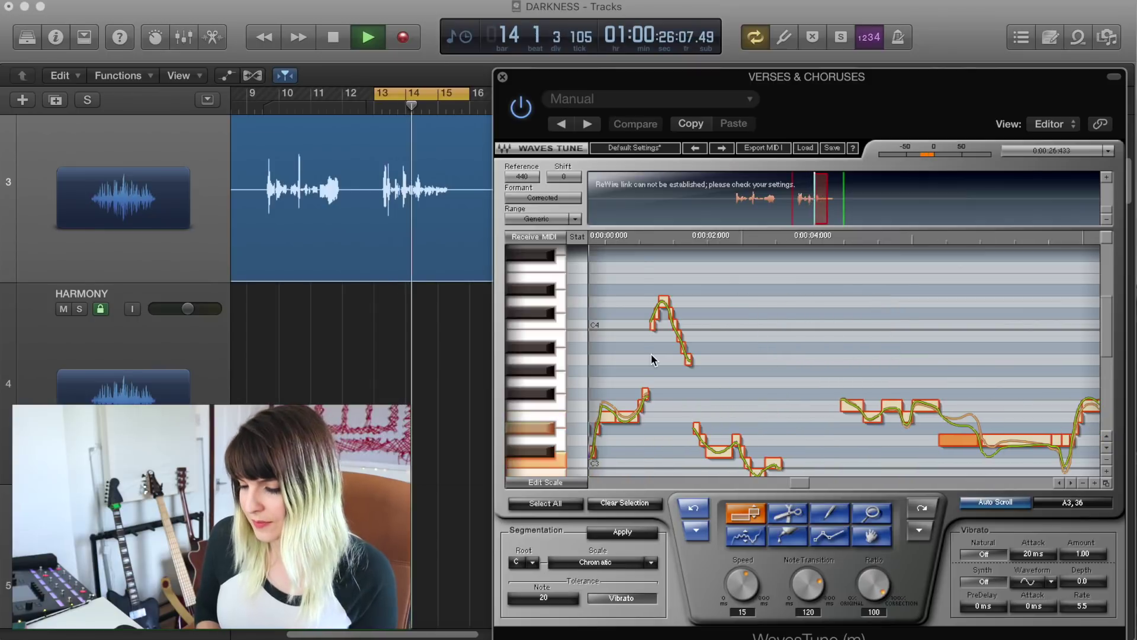
key(space)
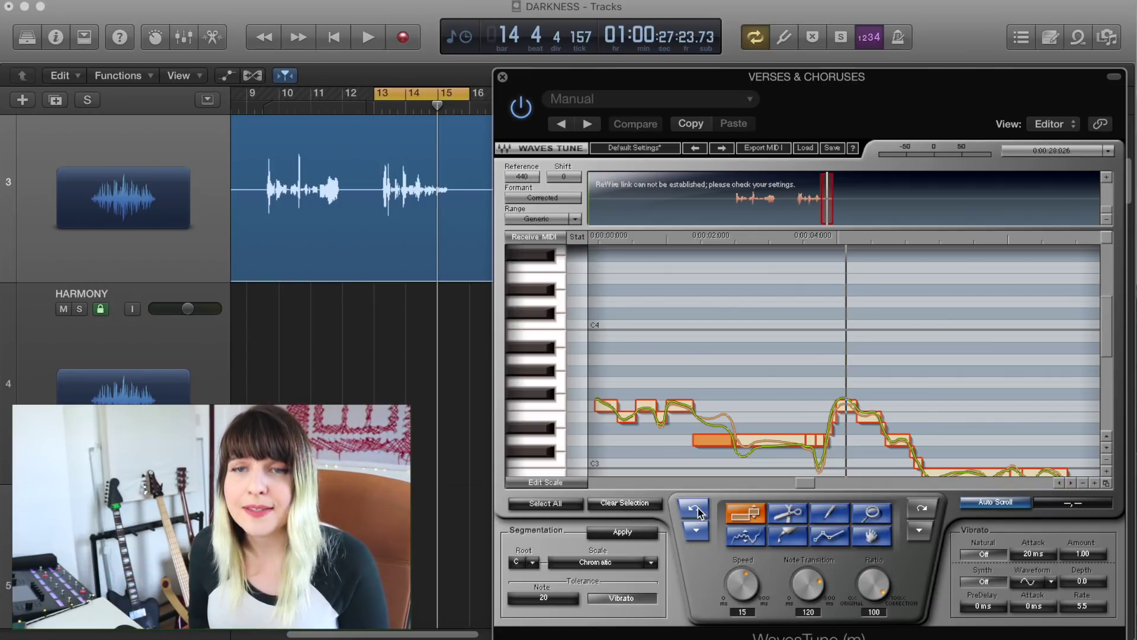
Play the phrase with the note before the held tone tried at F3, undo that change, and play it with the note lowered instead
key(space)
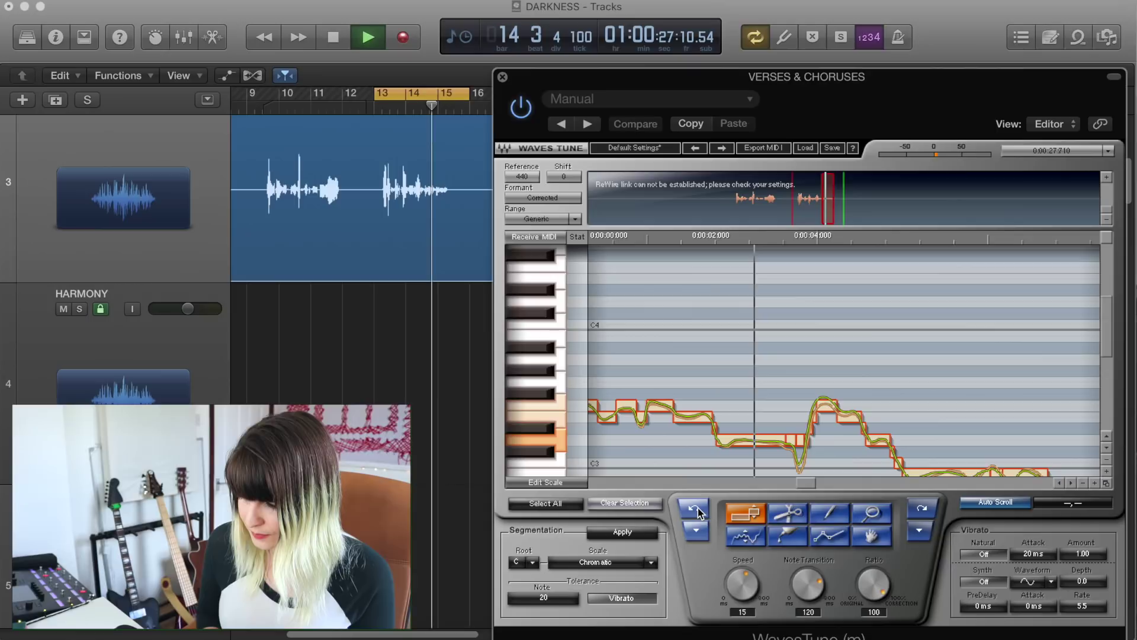
key(space)
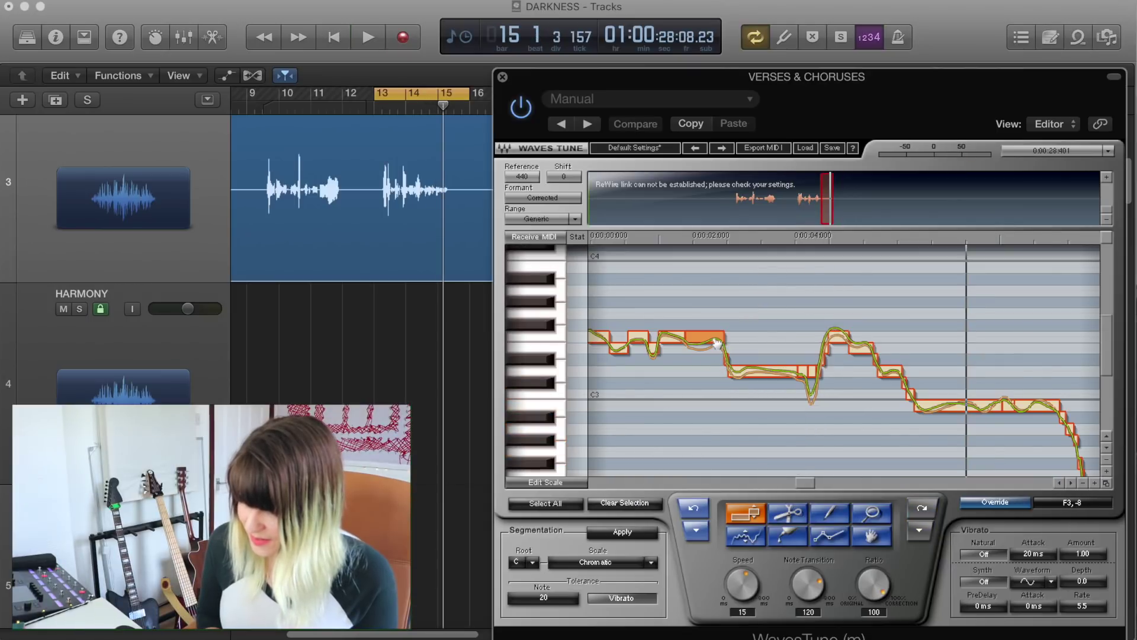
key(space)
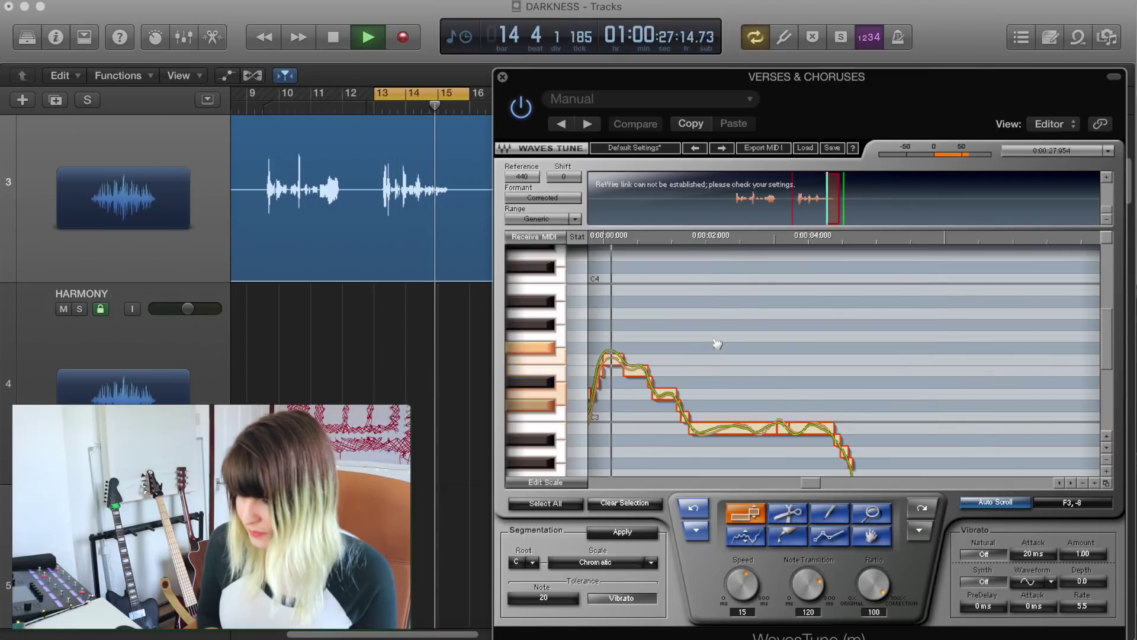
key(space)
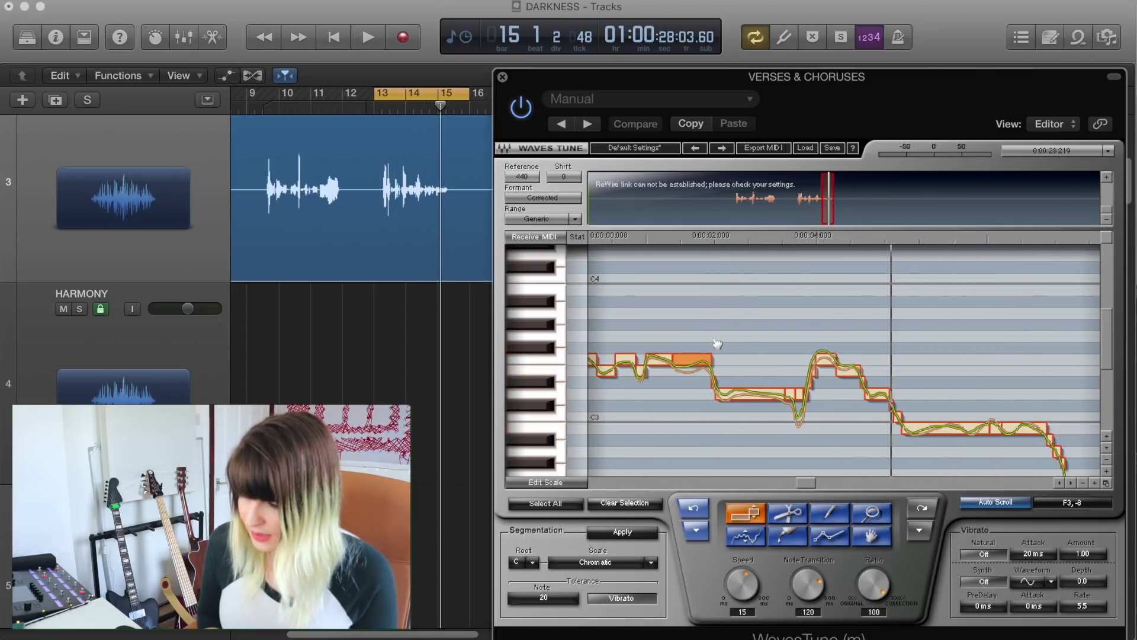
click(692, 509)
key(space)
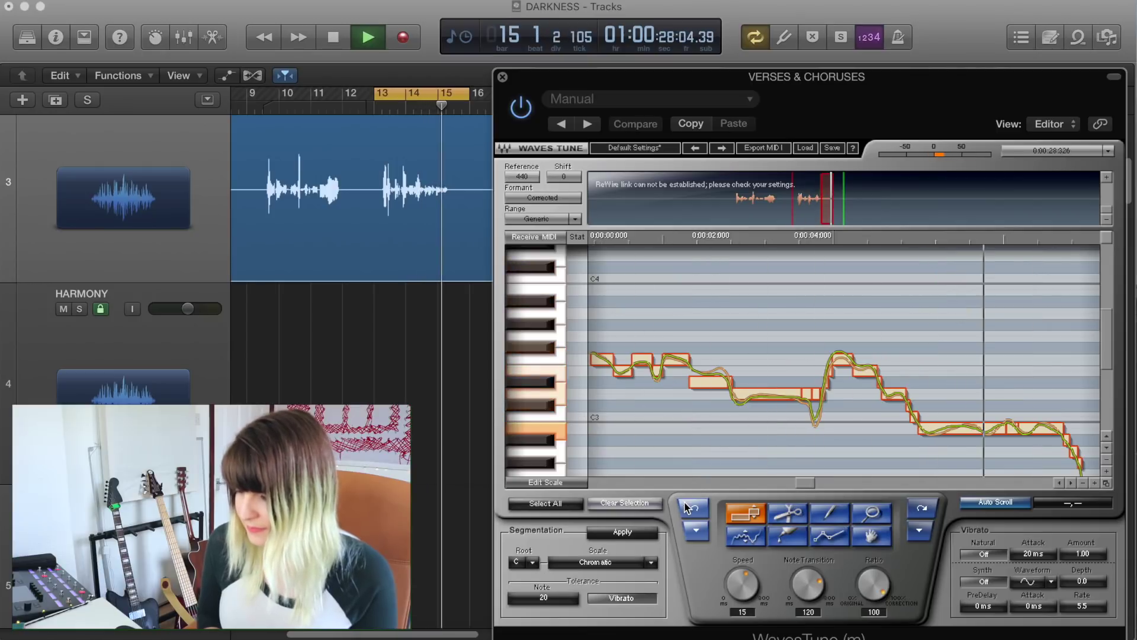
key(space)
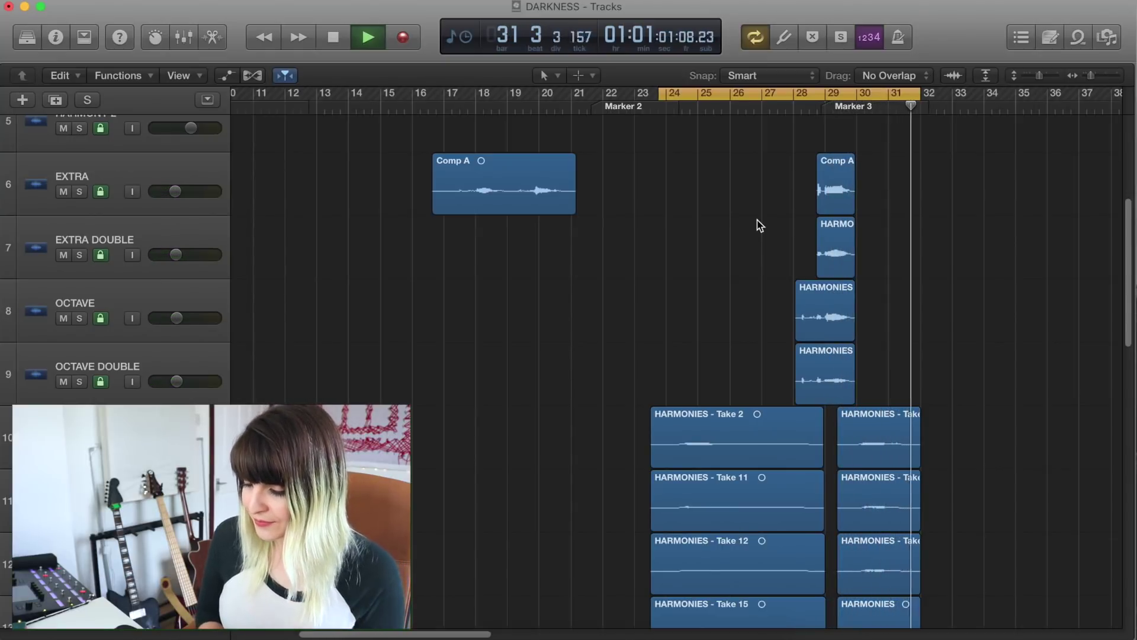
Stop playback and move the six-bar cycle range to start at bar 42 beat 3, over the high harmony regions
key(space)
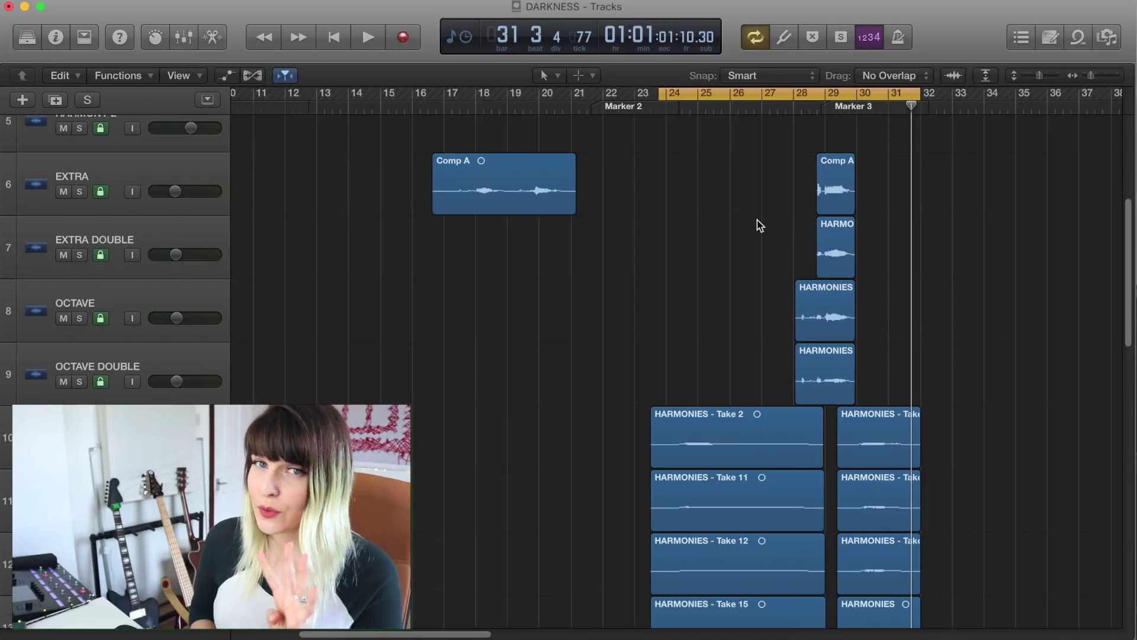
scroll(787, 356, down, 1)
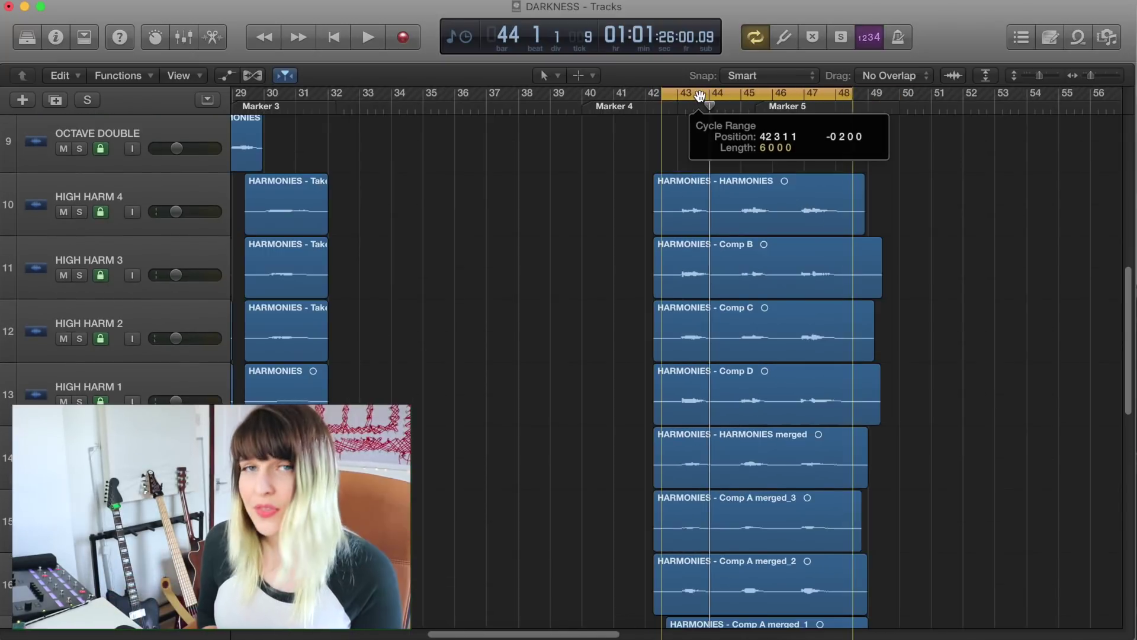
drag(711, 95, 705, 95)
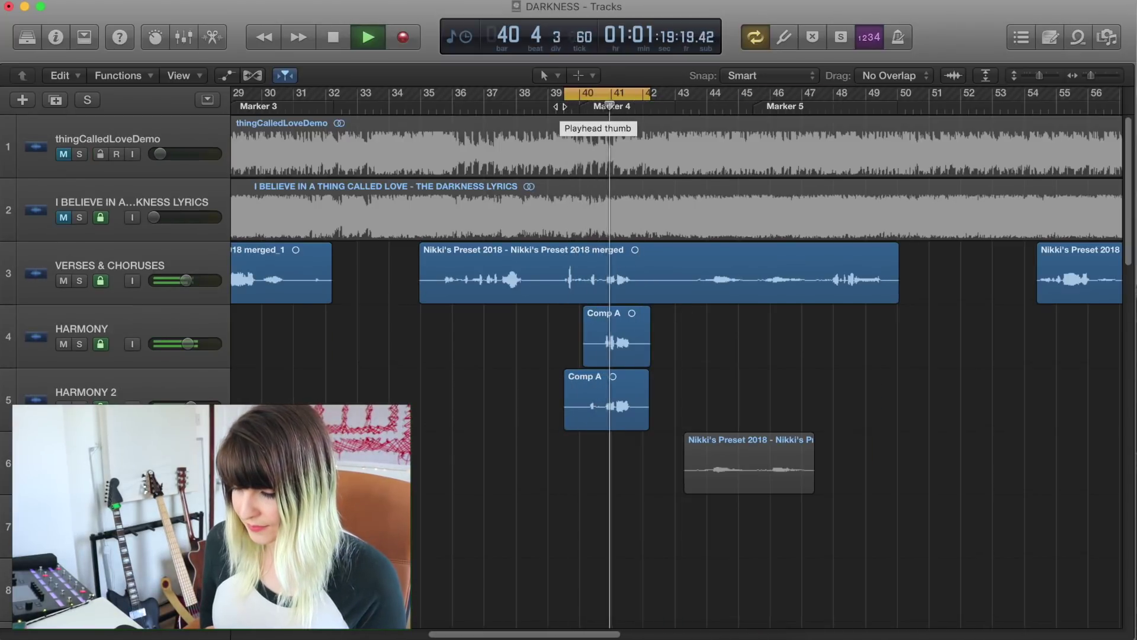
Play the VERSES & CHORUSES vocal around bars 40 and 41 through its Waves Tune to capture the passage
key(space)
scroll(551, 356, up, 5)
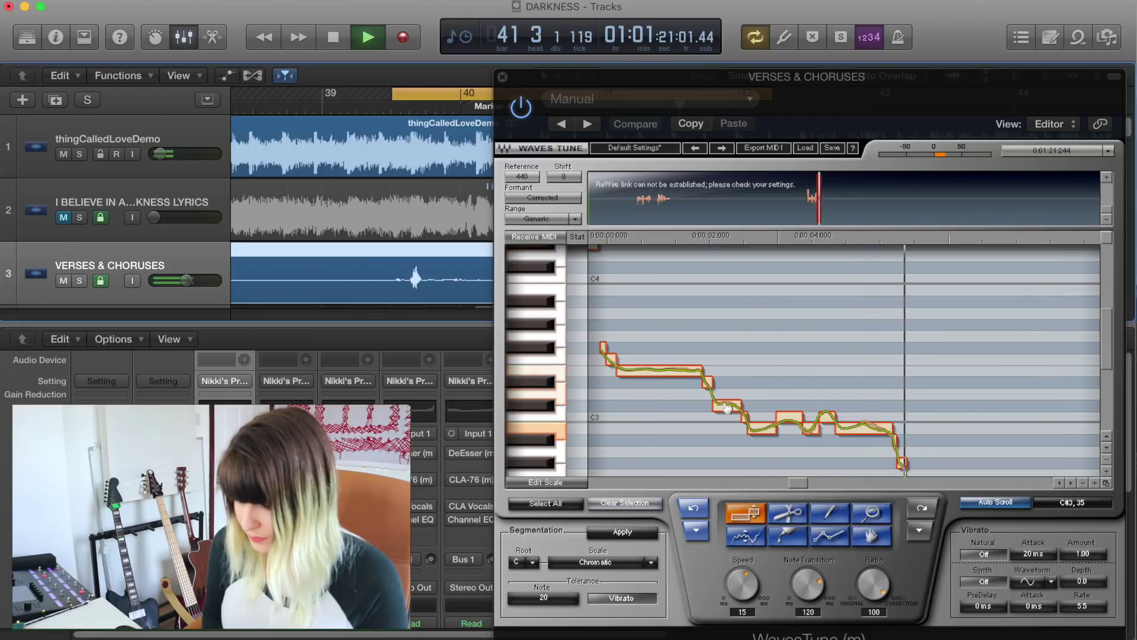
key(space)
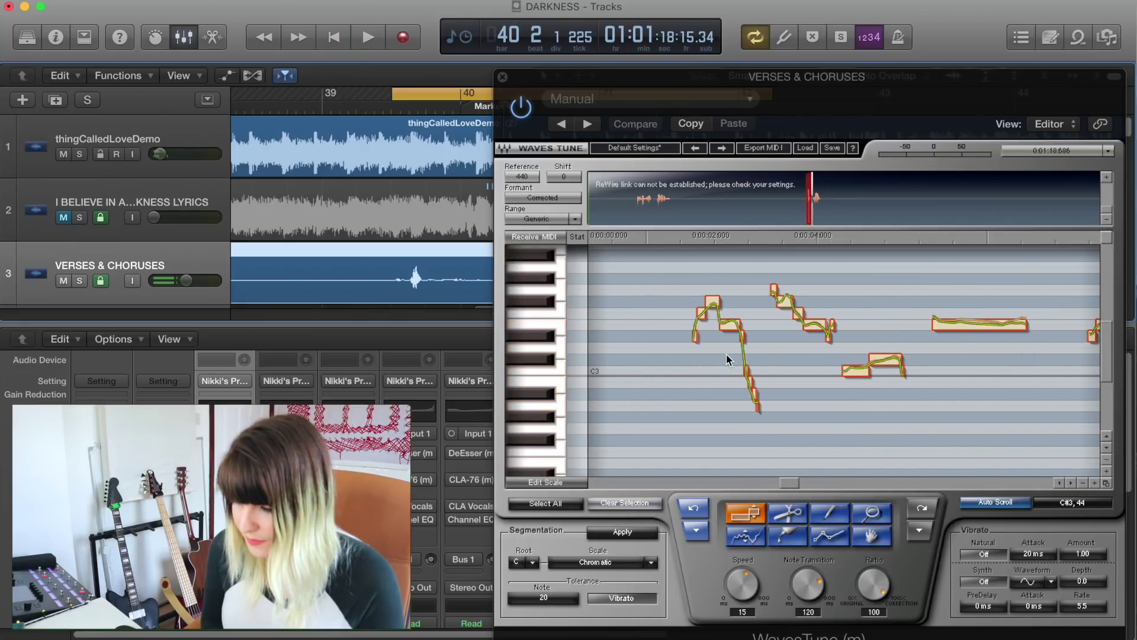
Raise the dipped note just before bar 40 beat 2 to B2 and lower the raised note in the following descending line to D3
key(space)
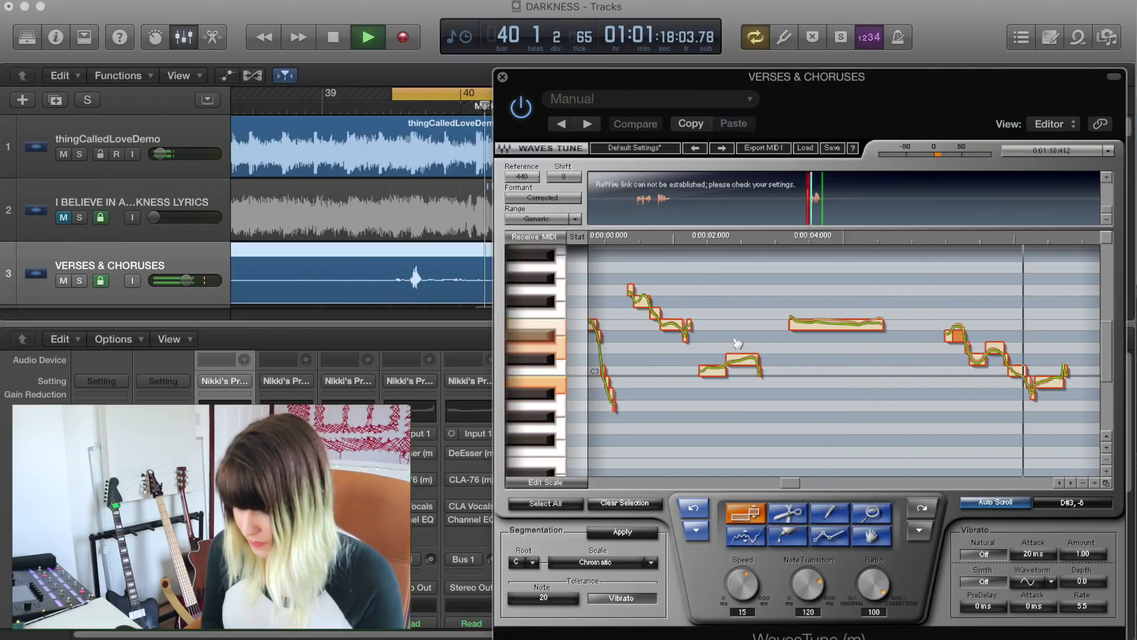
key(space)
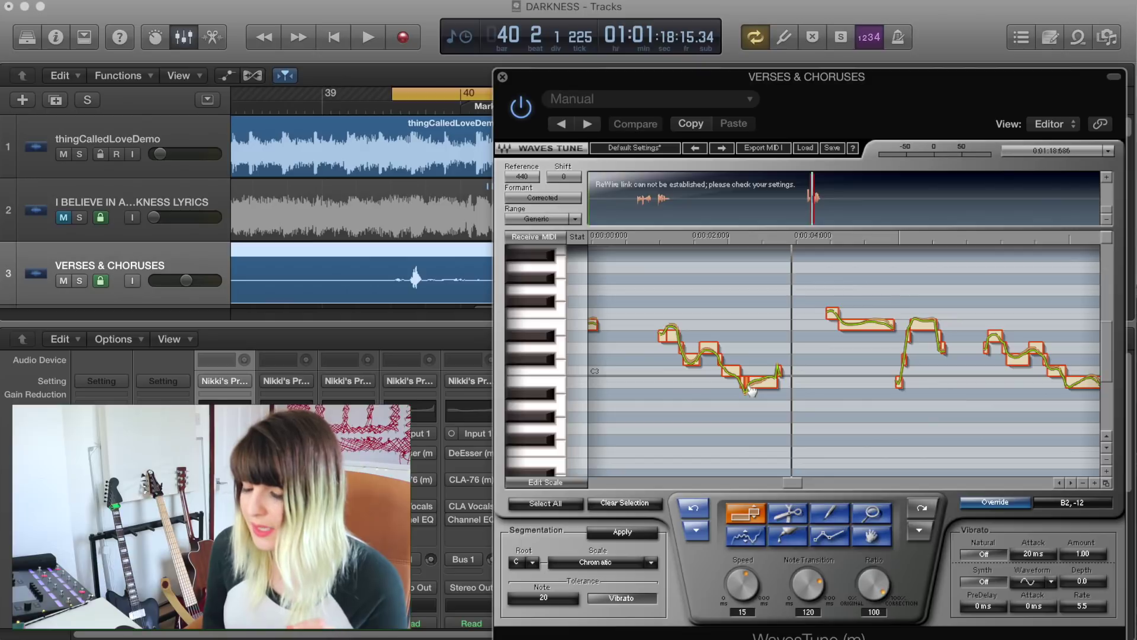
scroll(751, 391, right, 3)
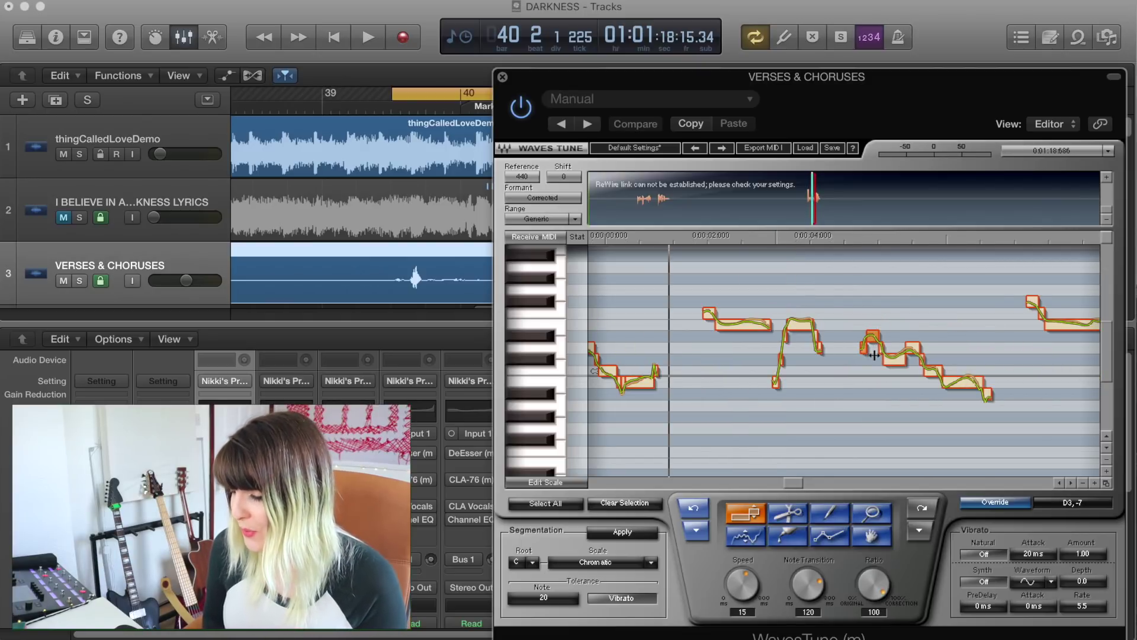
key(space)
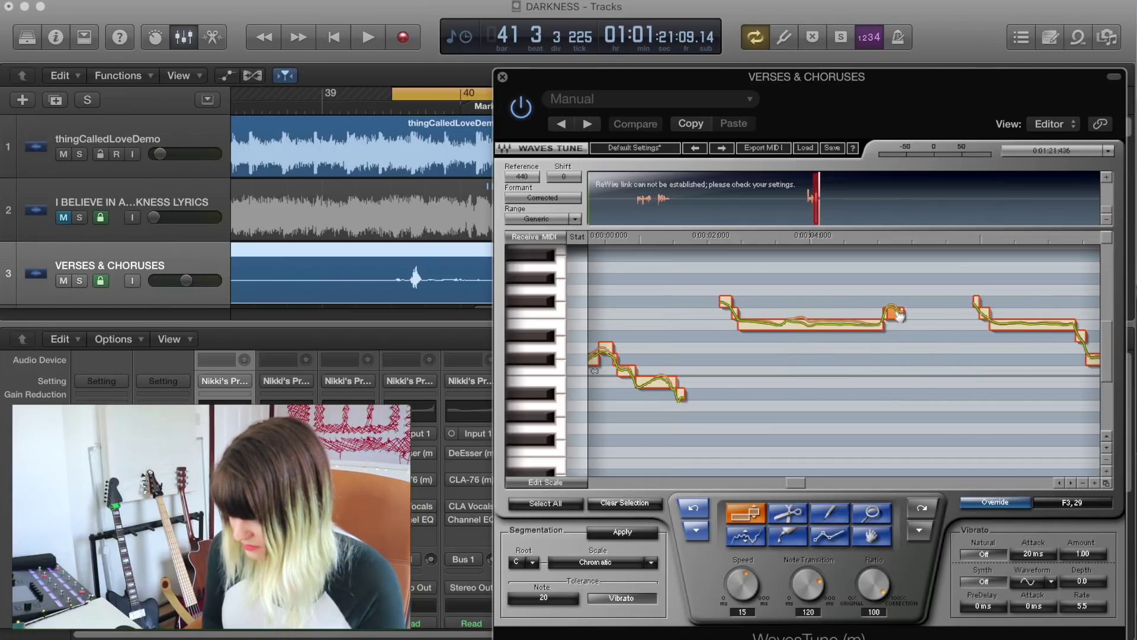
Play the corrected lead passage up to bar 41 beat 3 and close its Waves Tune window
key(space)
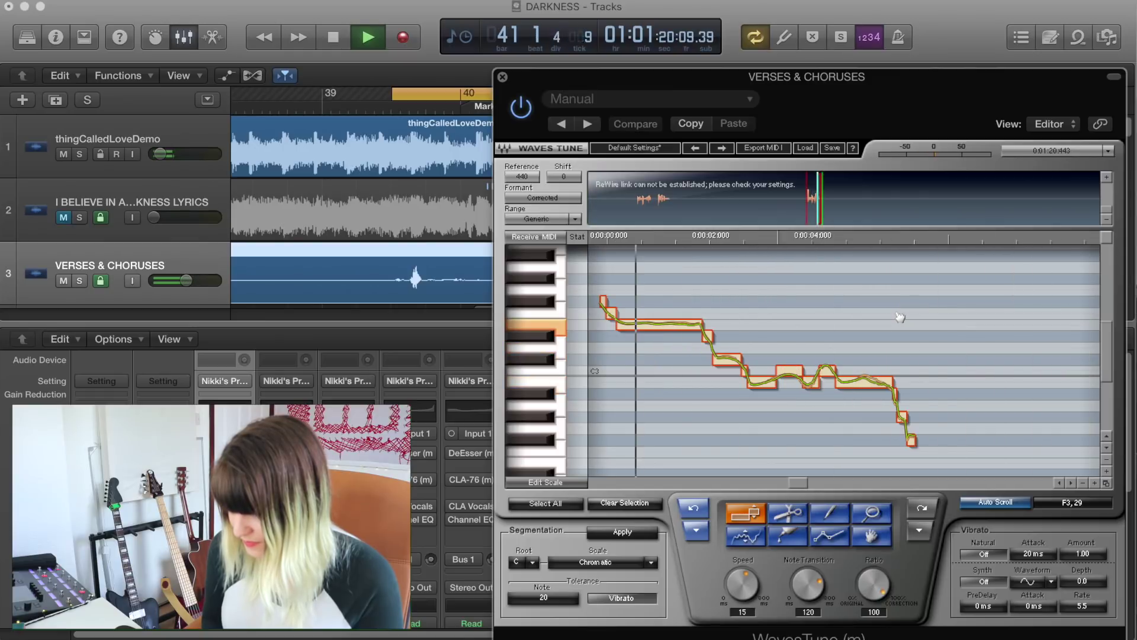
key(space)
scroll(415, 178, down, 4)
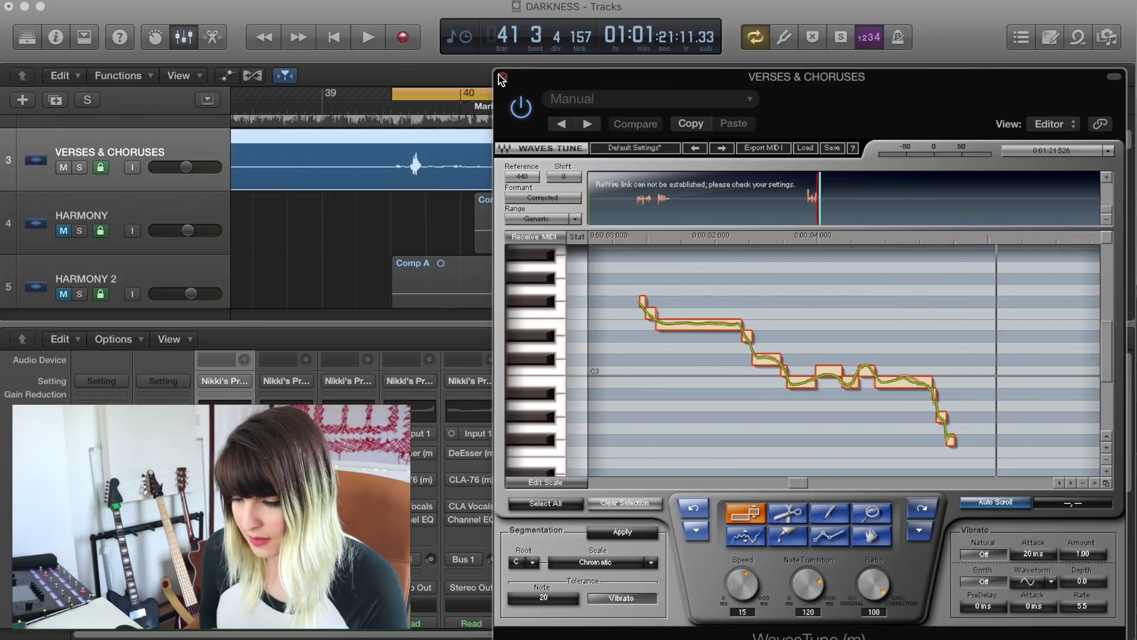
key(super+w)
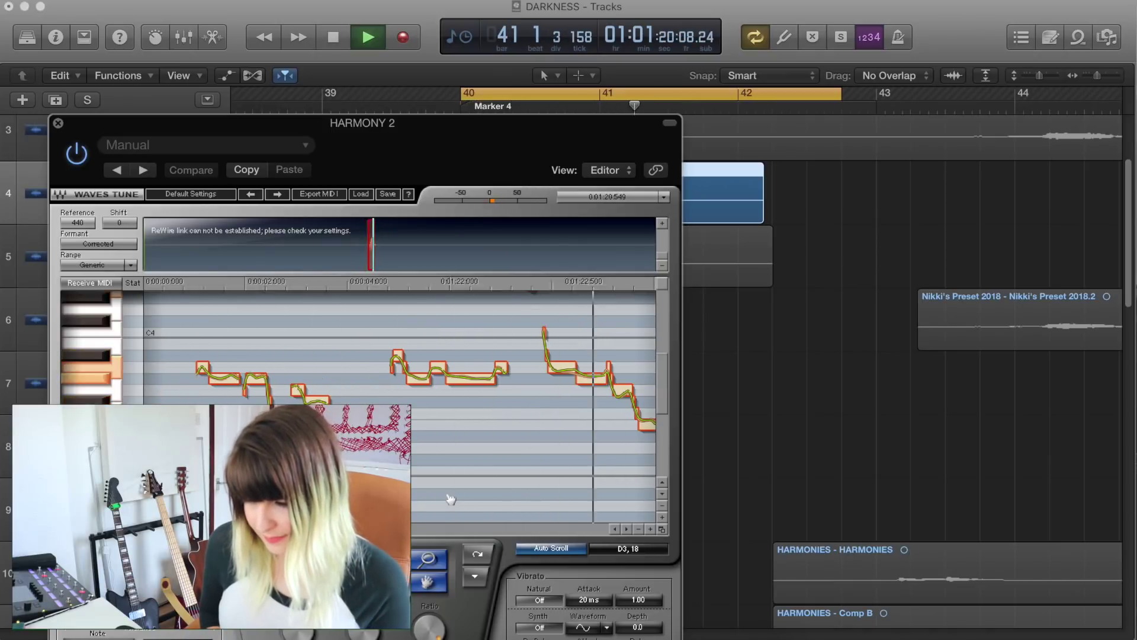
Level the stray note within HARMONY 2's final held tone to E3 and play the passage back
key(space)
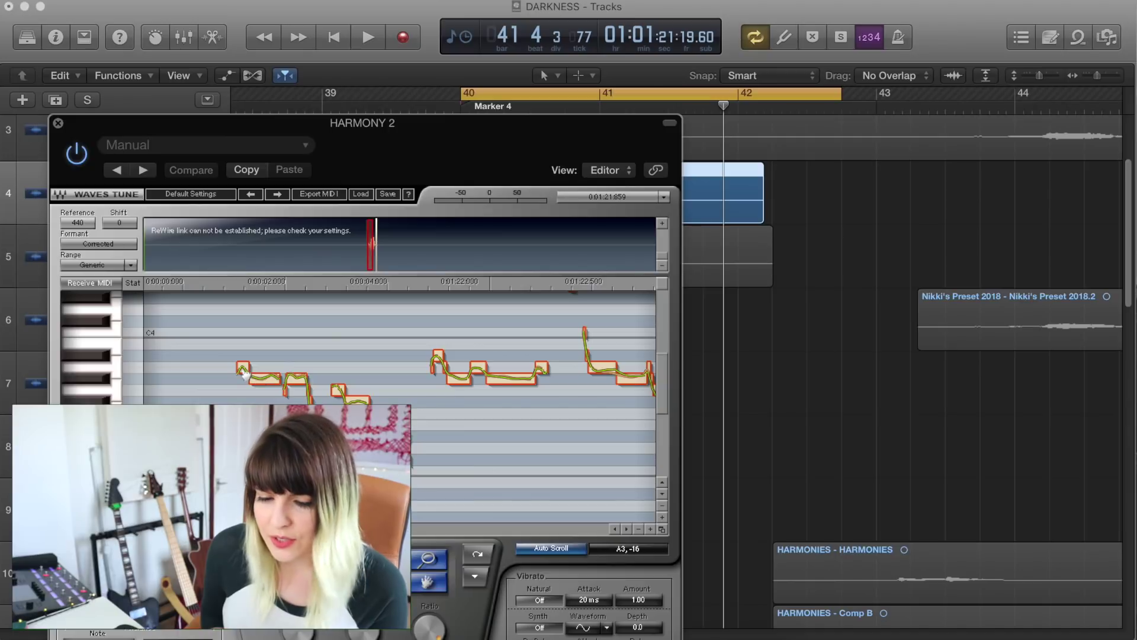
scroll(474, 388, right, 5)
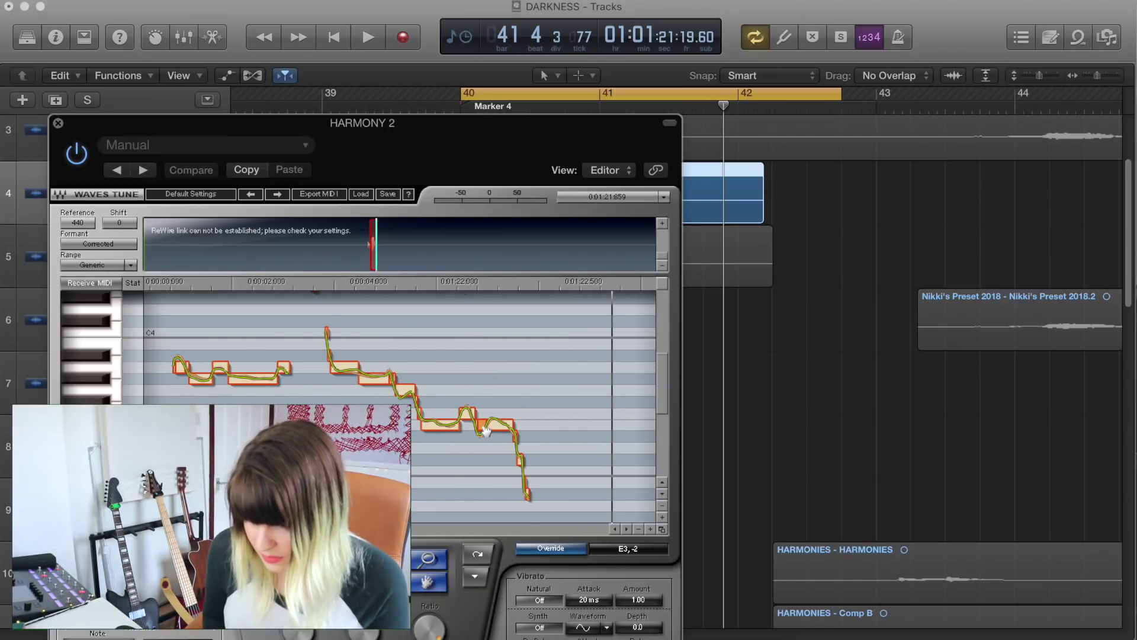
key(space)
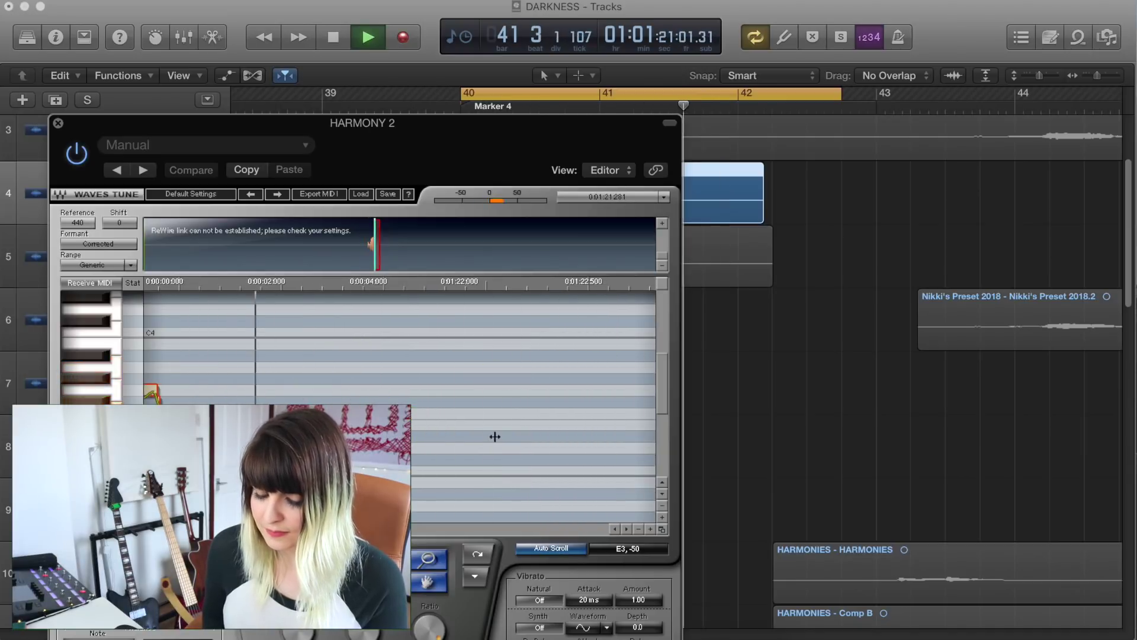
Lower the first held note of HARMONY 2's last phrase to G#3, play it back, and close the Waves Tune window
key(space)
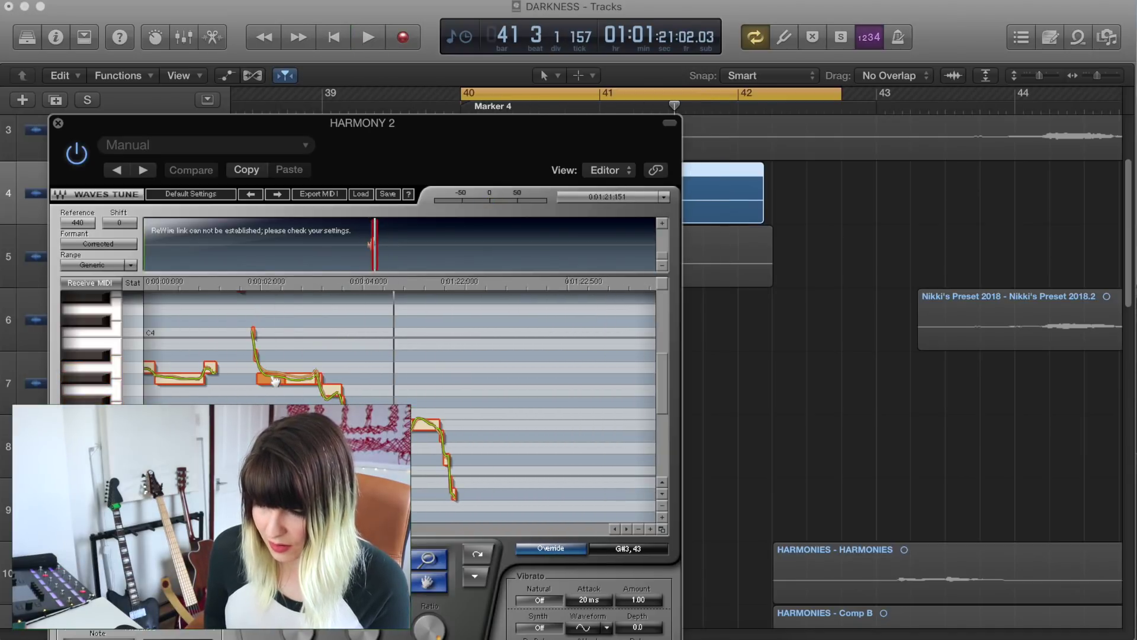
key(space)
key(space)
key(space)
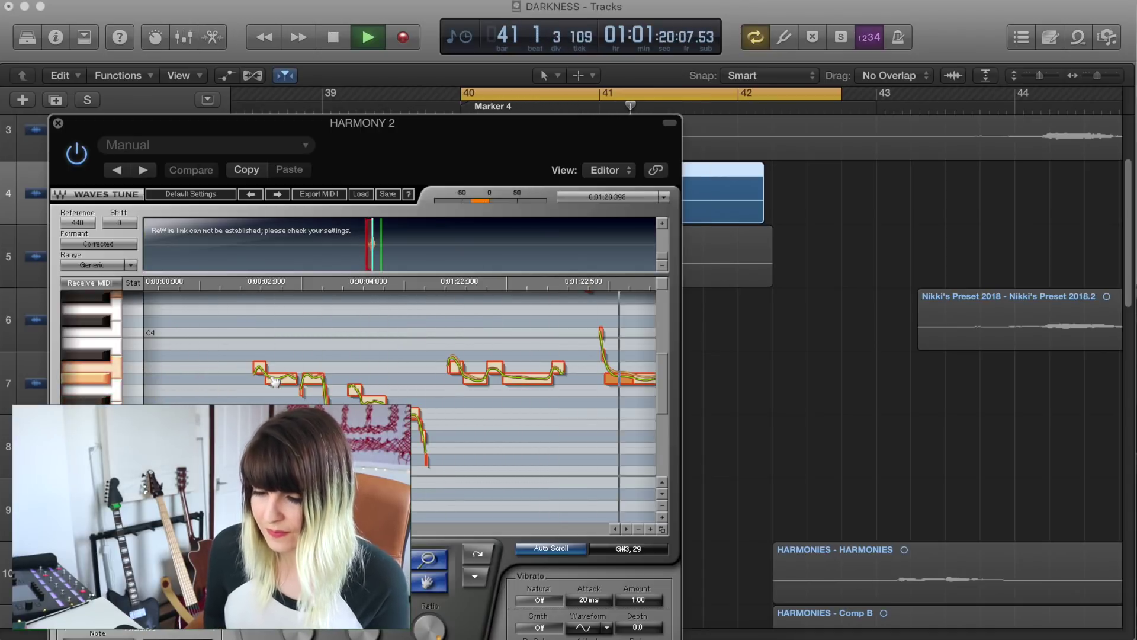
key(space)
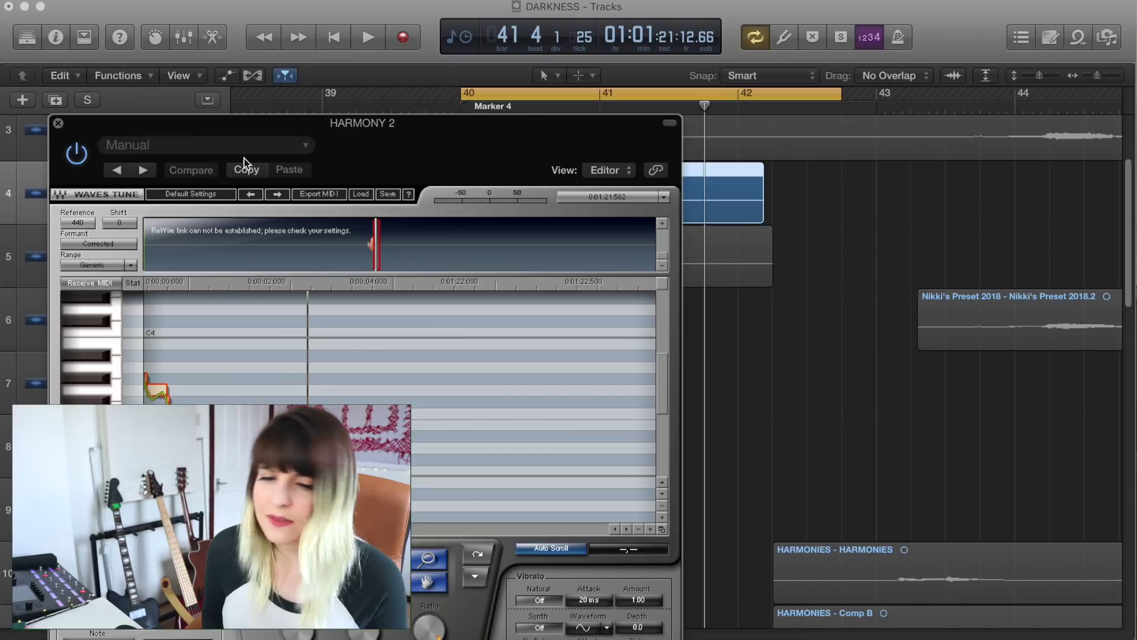
click(58, 123)
Scan the HARMONY vocal in Waves Tune, lower the raised notes ending its phrases to their neighbours' pitch, and play it back
click(93, 233)
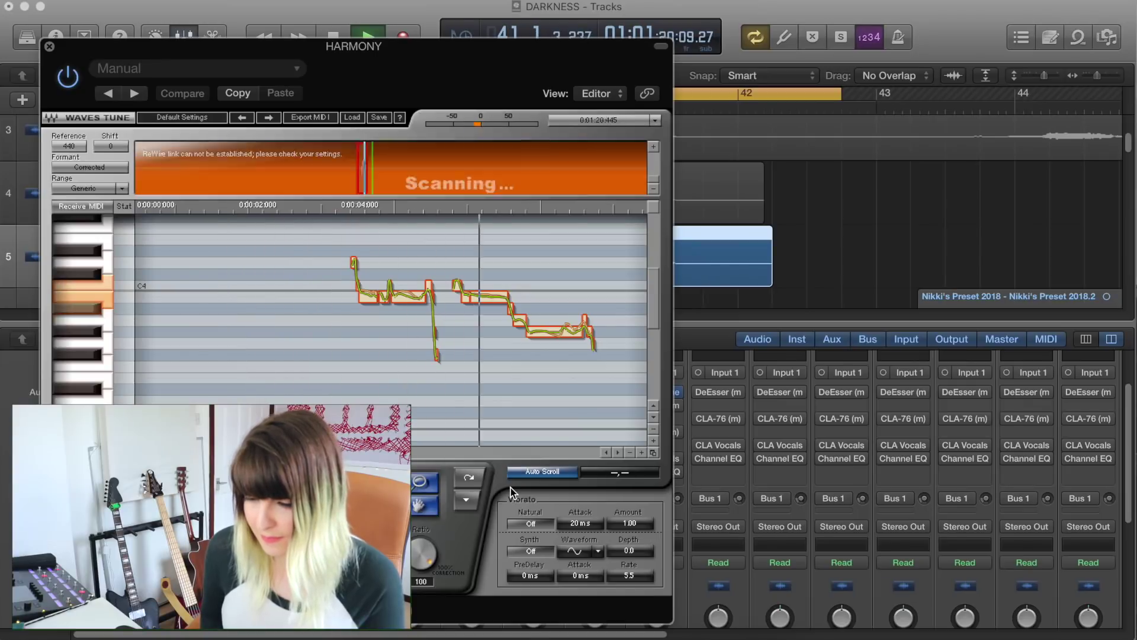
key(space)
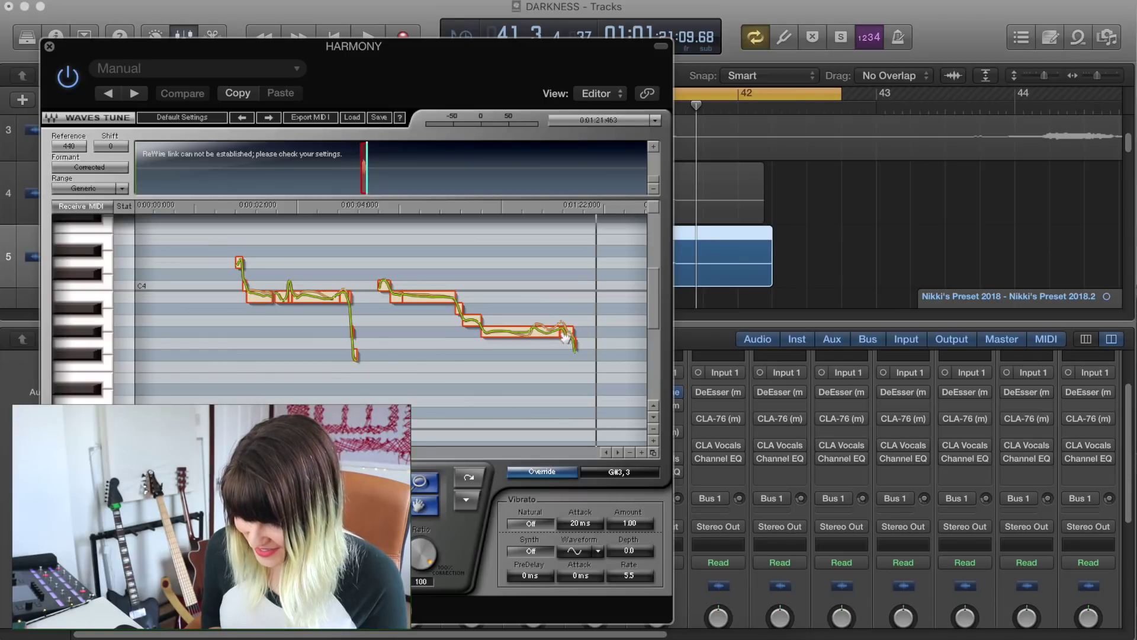
key(space)
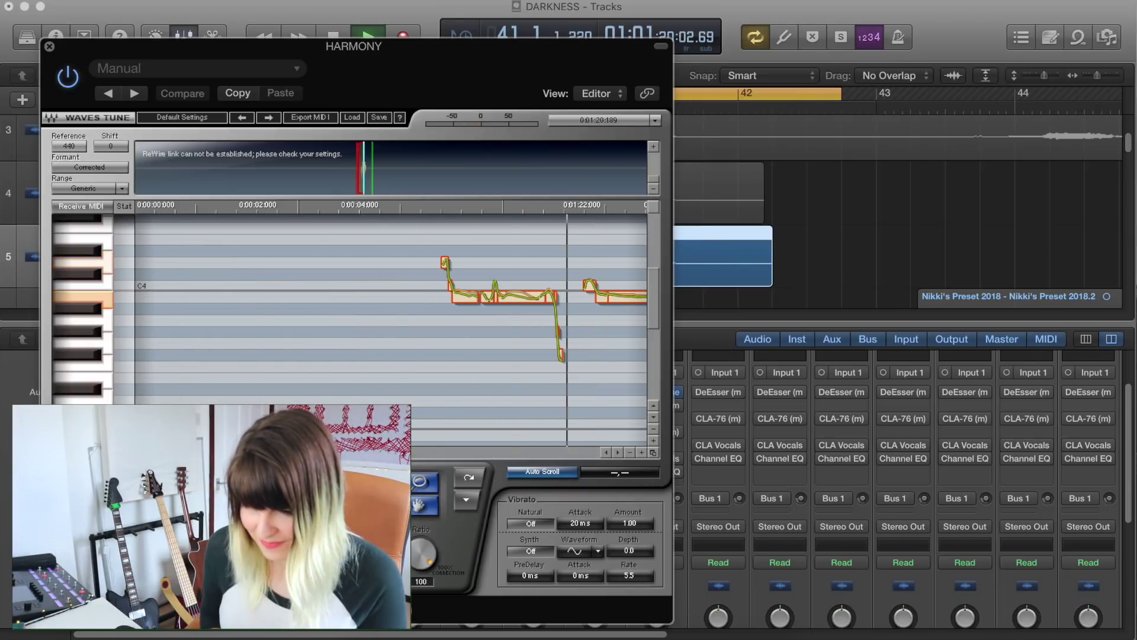
key(space)
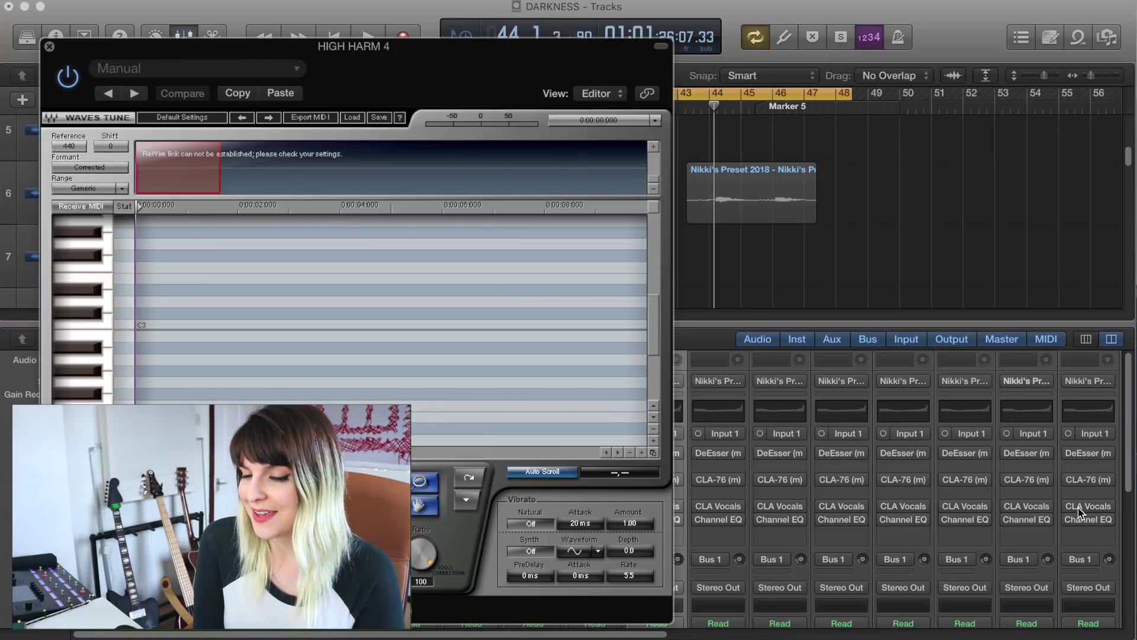
Play the soloed VERSES & CHORUSES vocal around bars 84 to 88 so that Waves Tune scans it
mouse_move(1079, 513)
key(space)
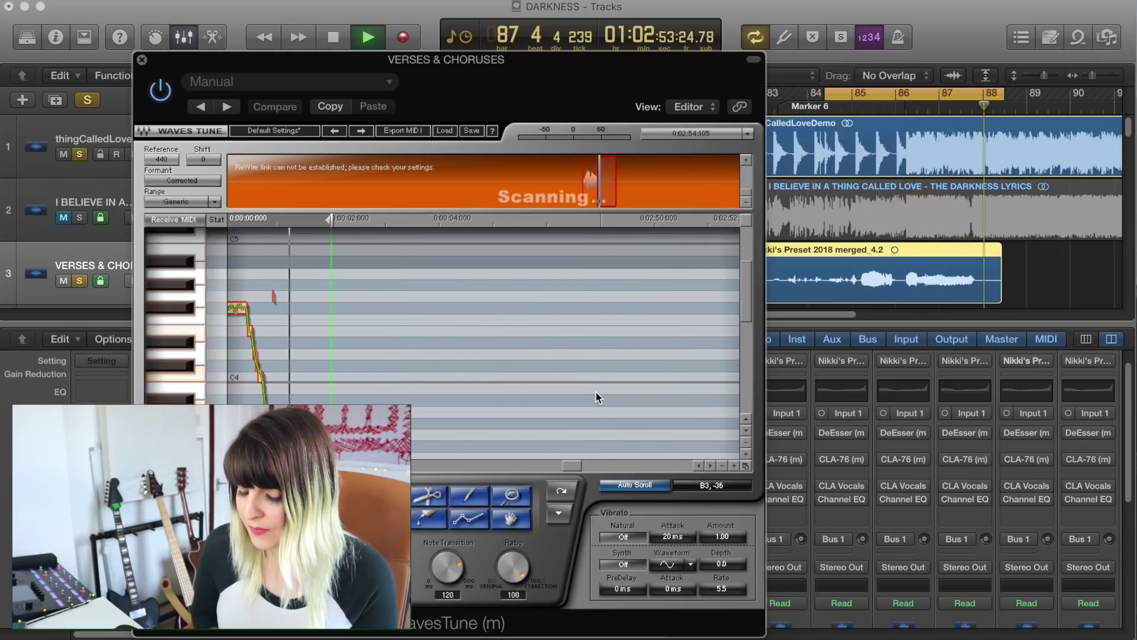
key(space)
click(734, 467)
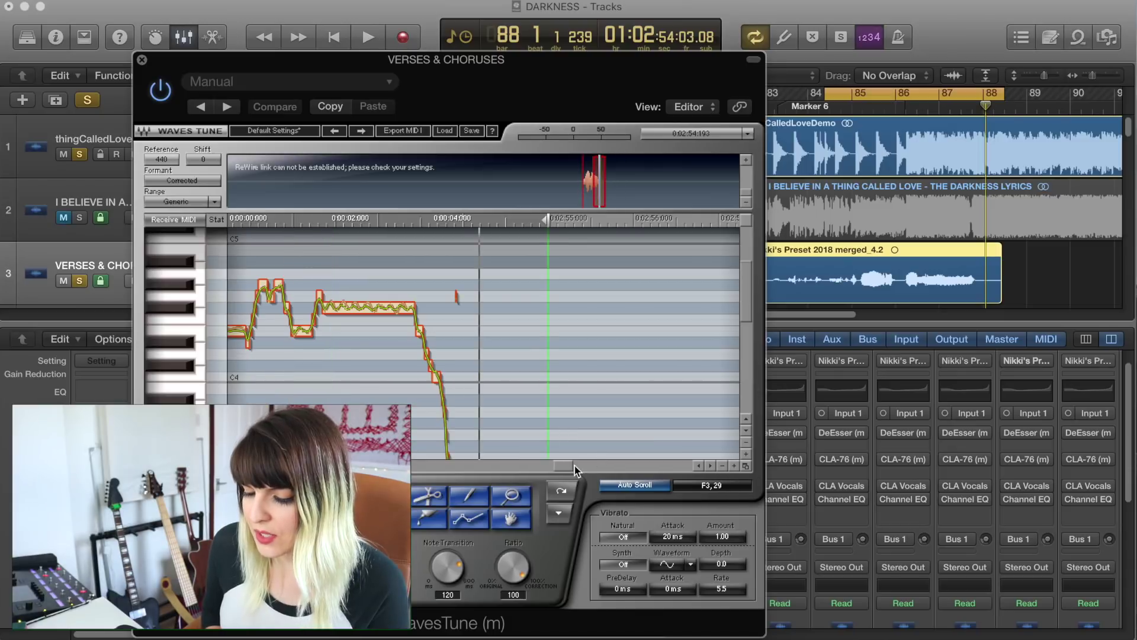
Play the soloed VERSES & CHORUSES vocal and review its detected notes in Waves Tune back to the first phrase
key(space)
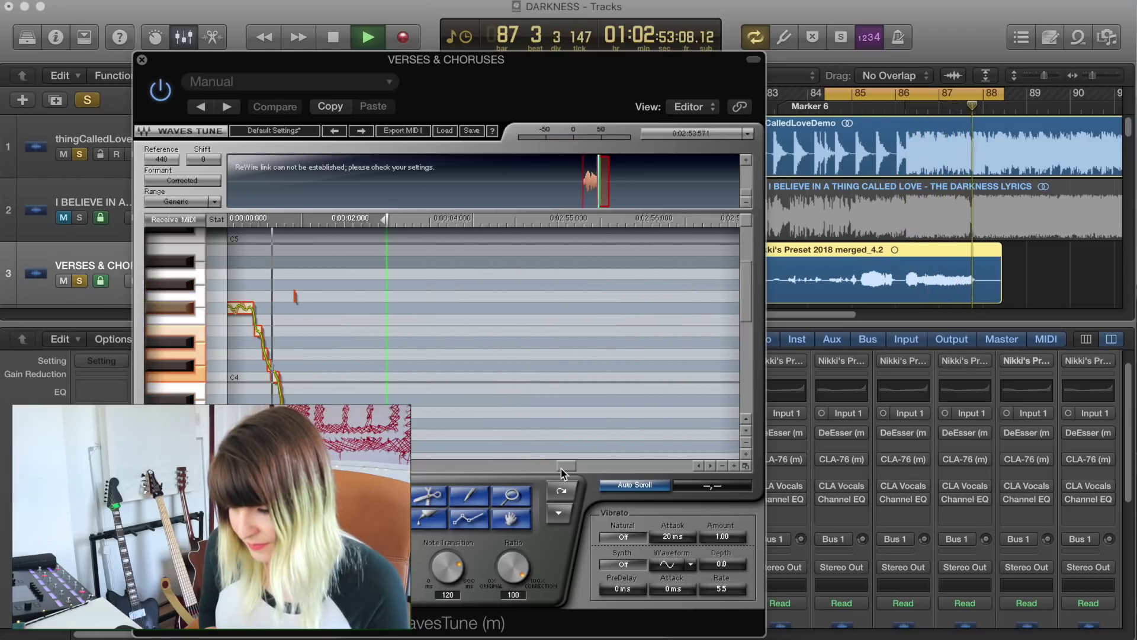
key(space)
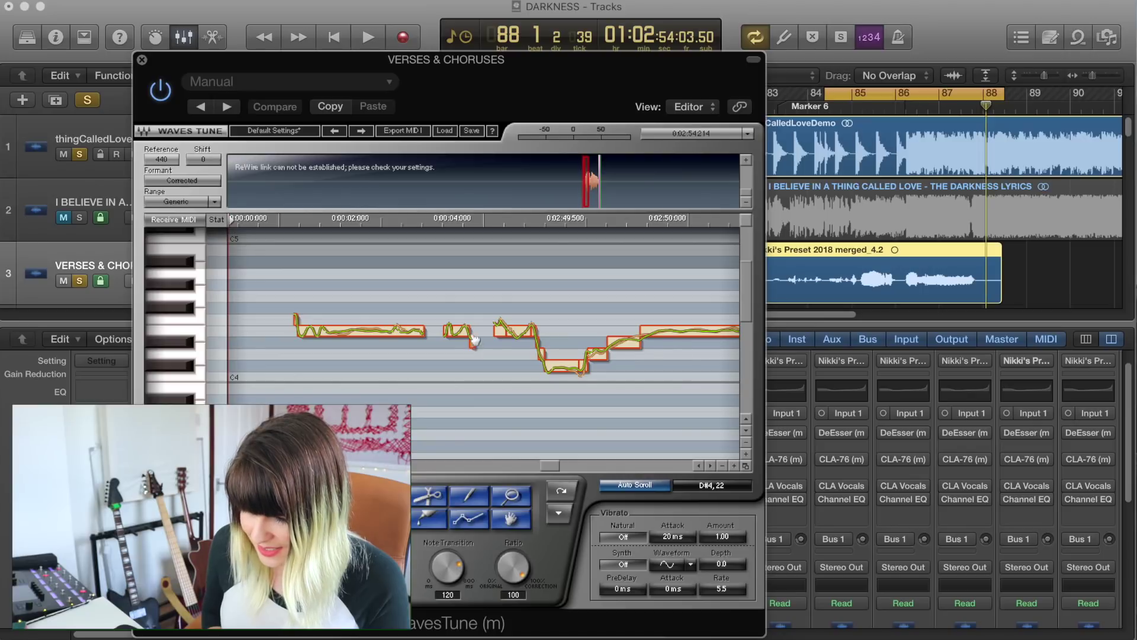
click(566, 468)
click(560, 468)
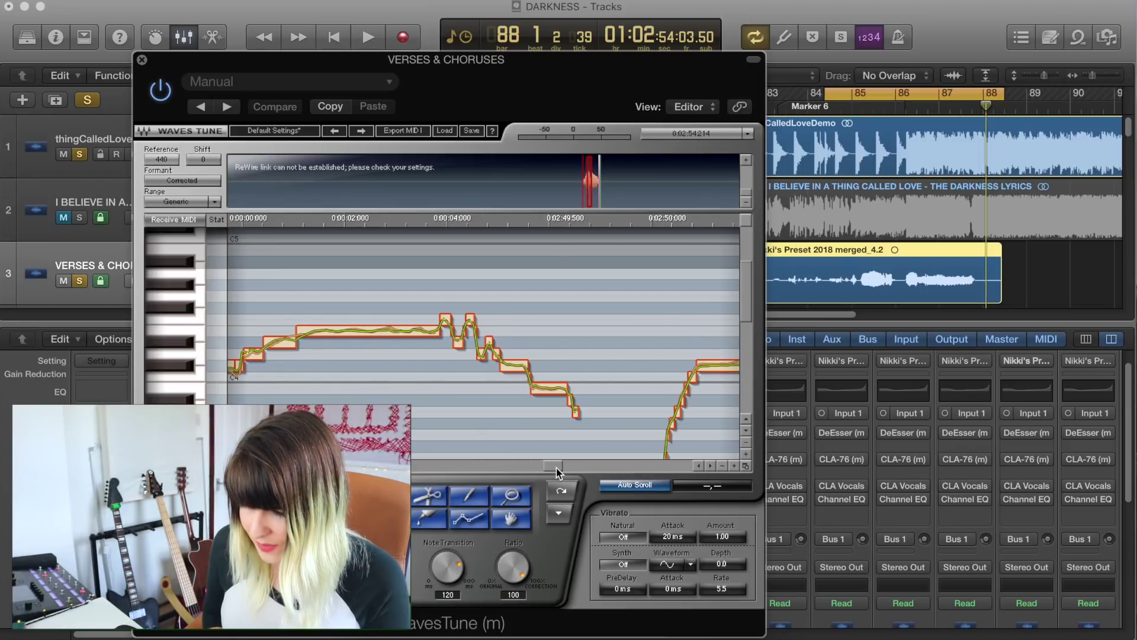
click(559, 468)
click(551, 468)
click(551, 468)
click(552, 467)
click(556, 466)
click(555, 466)
click(552, 466)
drag(552, 464, 548, 465)
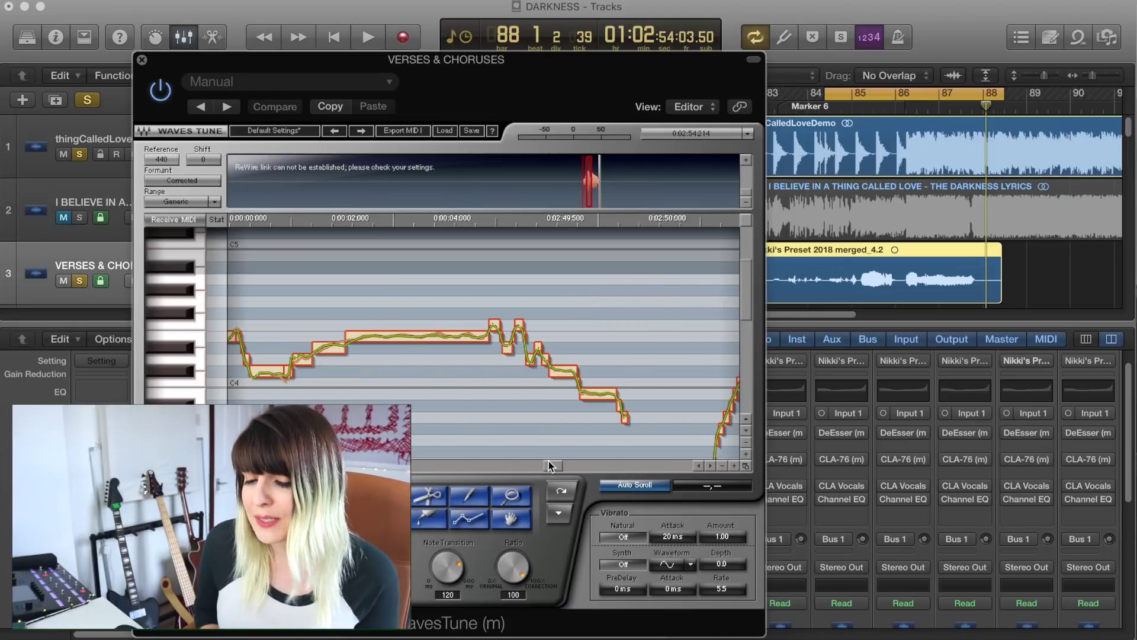
drag(551, 466, 551, 464)
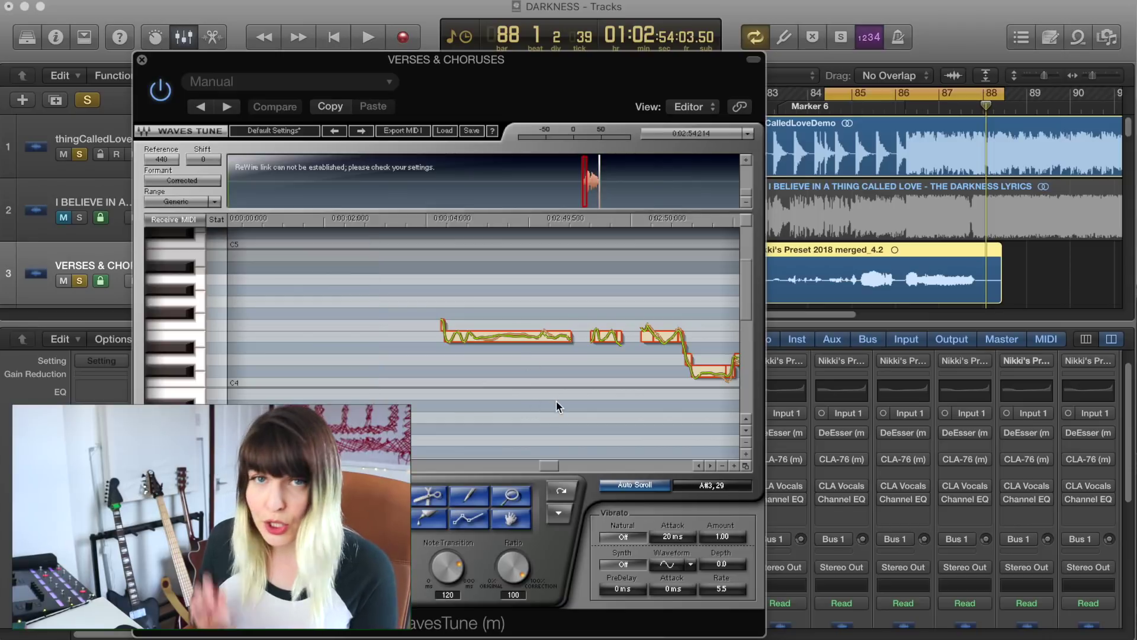
Lower the raised note right after the second phrase's held tone to E4 and play the vocal back
key(space)
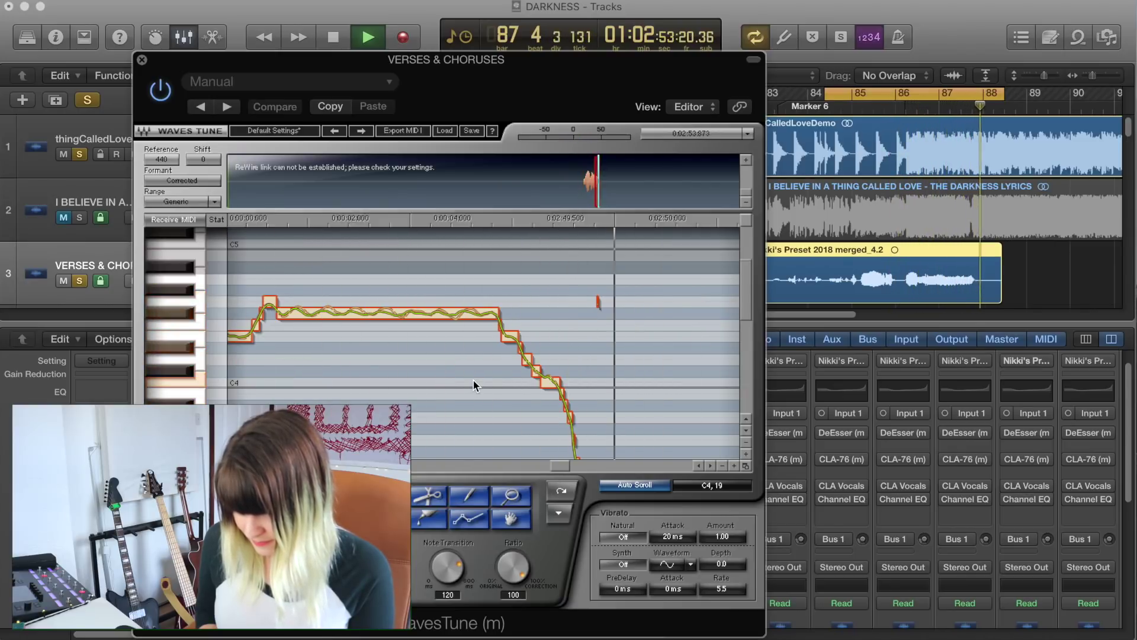
key(space)
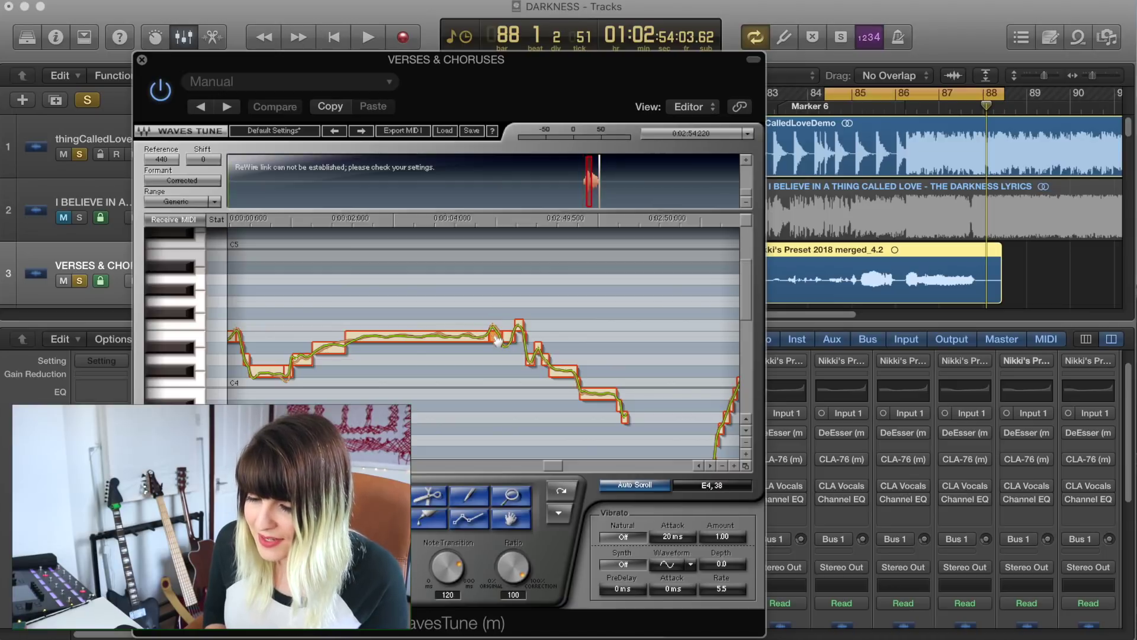
key(space)
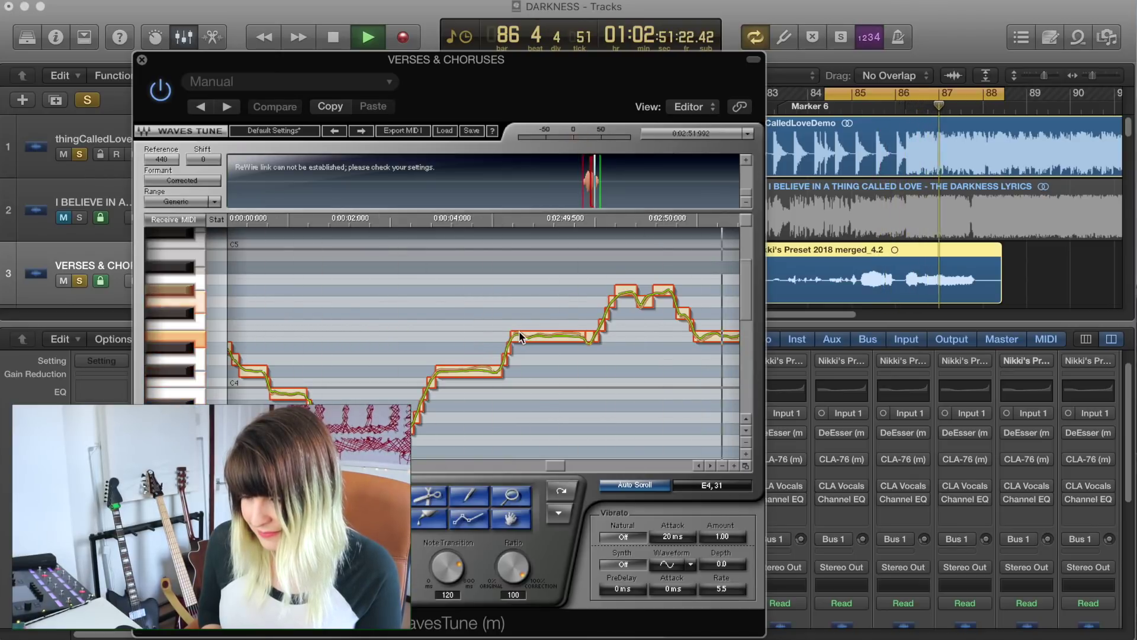
key(space)
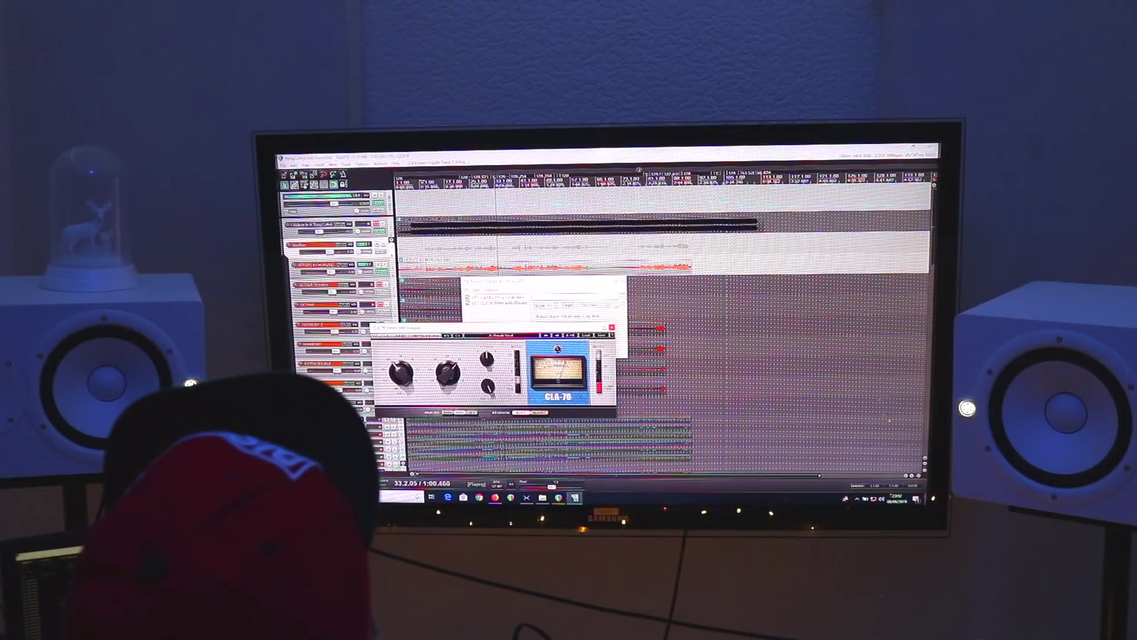
Switch to REAPER, add the RDeEsser effect to the vocal track's effects chain and browse its factory presets
click(612, 327)
click(472, 348)
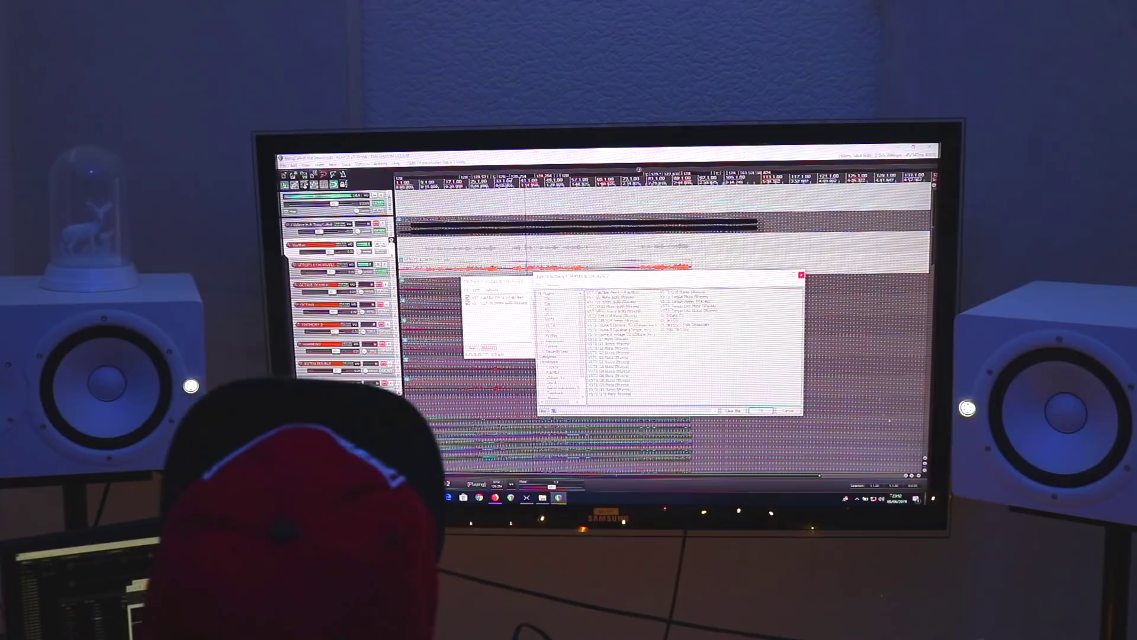
text(dees)
double_click(610, 307)
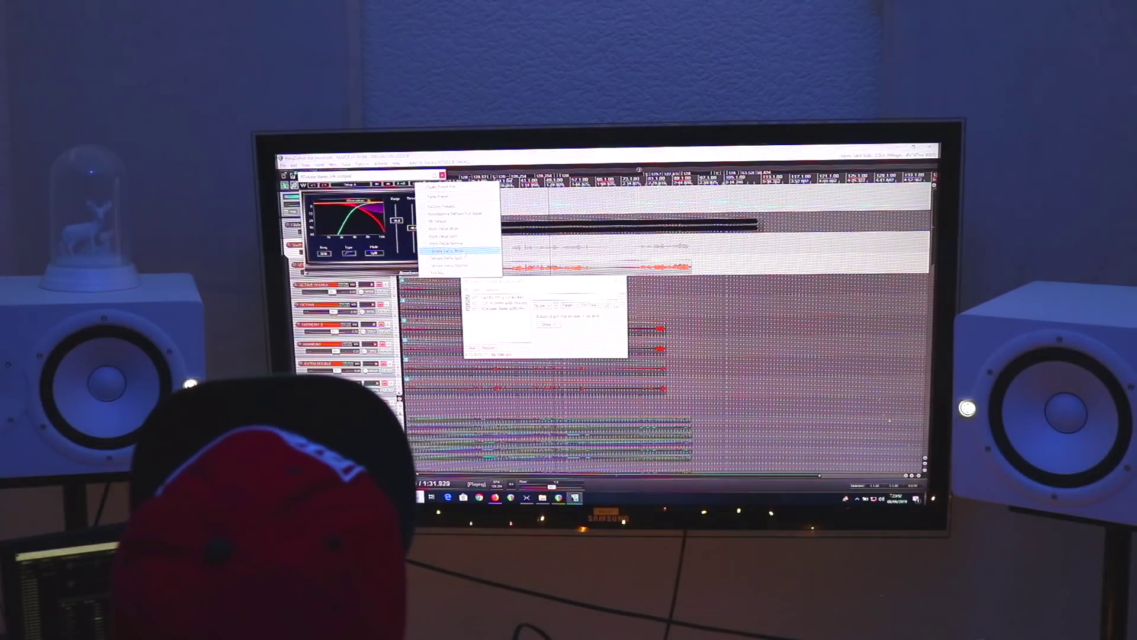
double_click(495, 297)
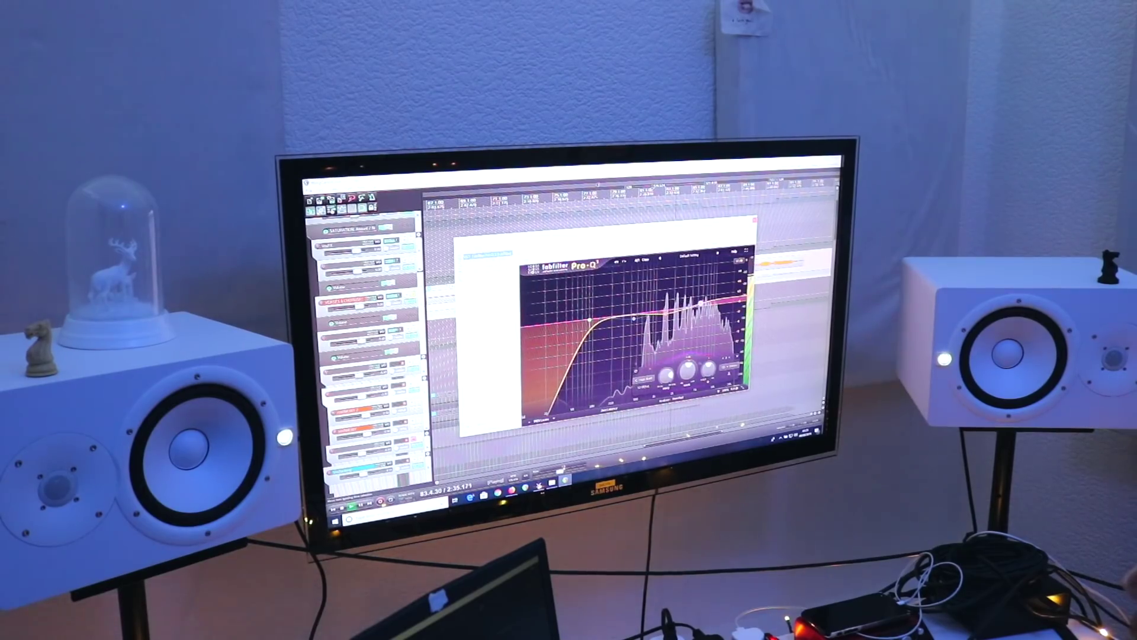
Close the CLA-76 window and lower the Renaissance Compressor's threshold on VERSES & CHORUSES to below -26.7
double_click(489, 273)
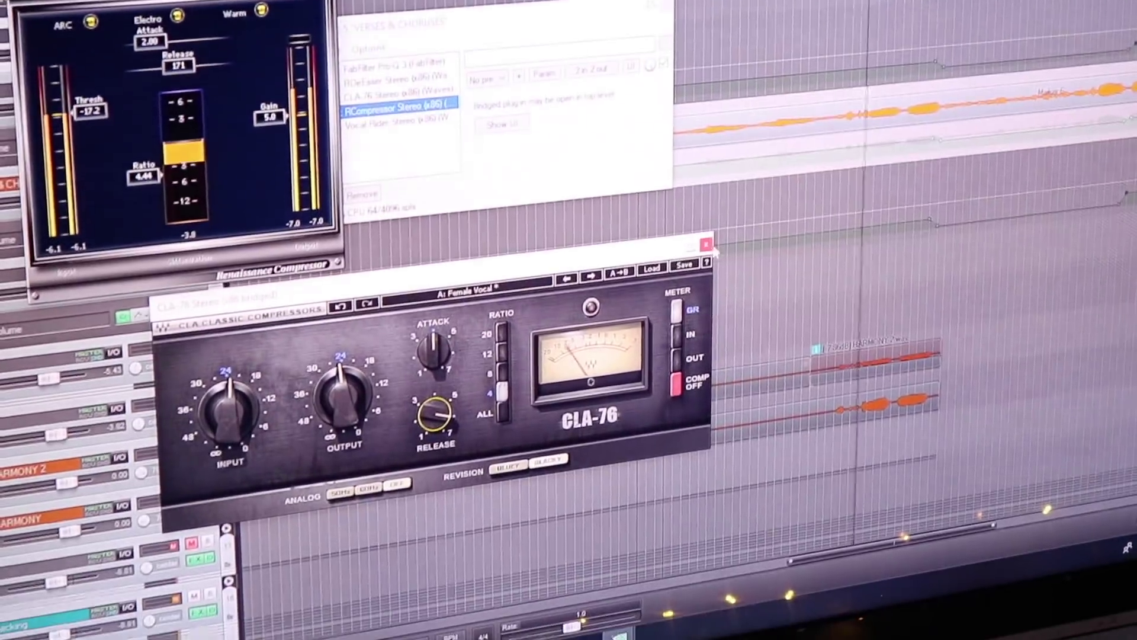
click(707, 244)
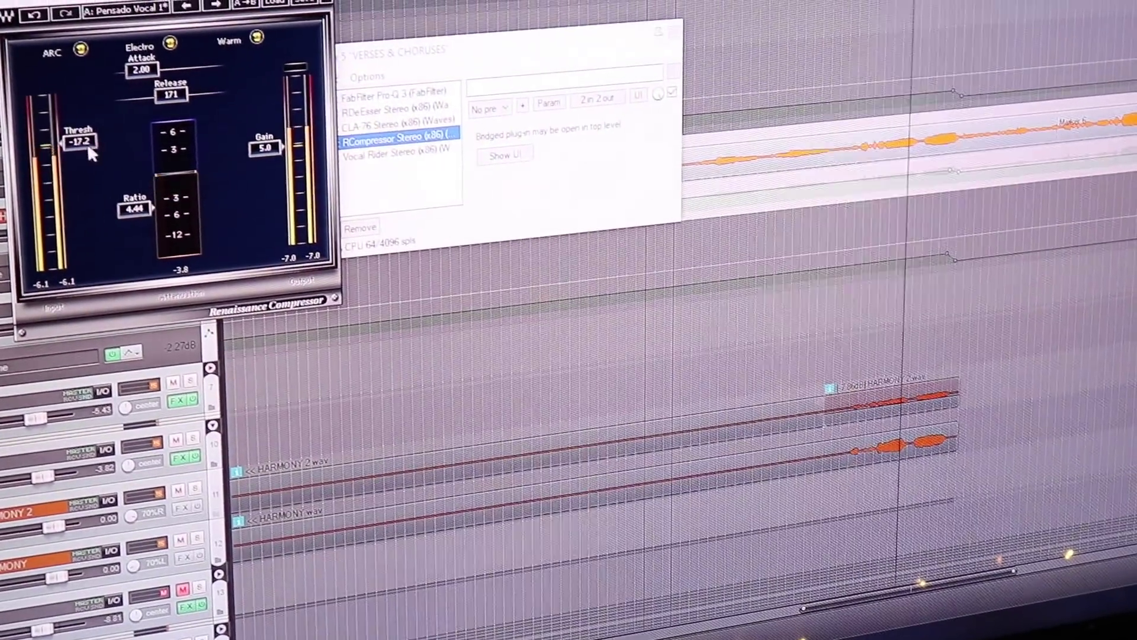
drag(90, 116, 89, 127)
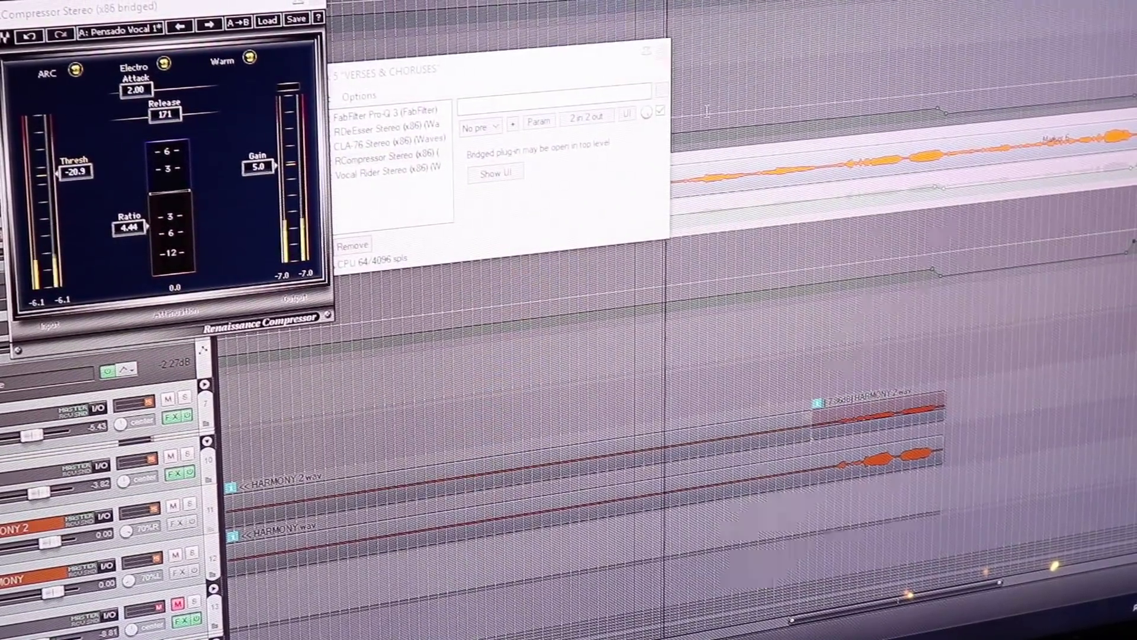
drag(74, 174, 77, 197)
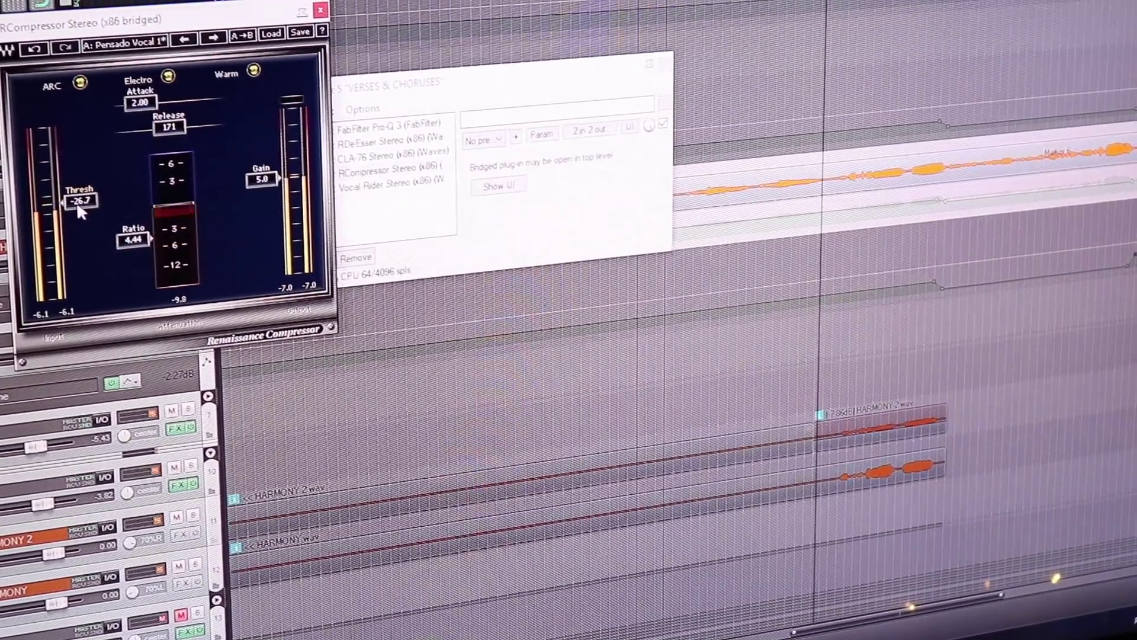
drag(76, 202, 73, 234)
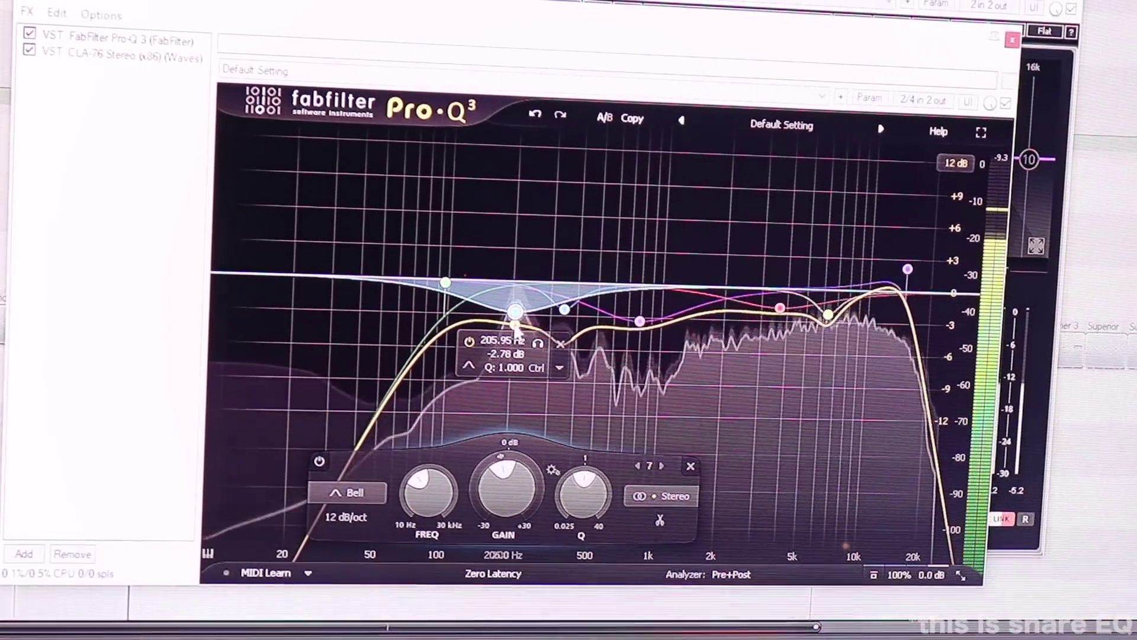
Raise the gain of the snare EQ's 205.95 Hz bell band in Pro-Q 3 to about -1.74 dB
scroll(512, 511, up, 3)
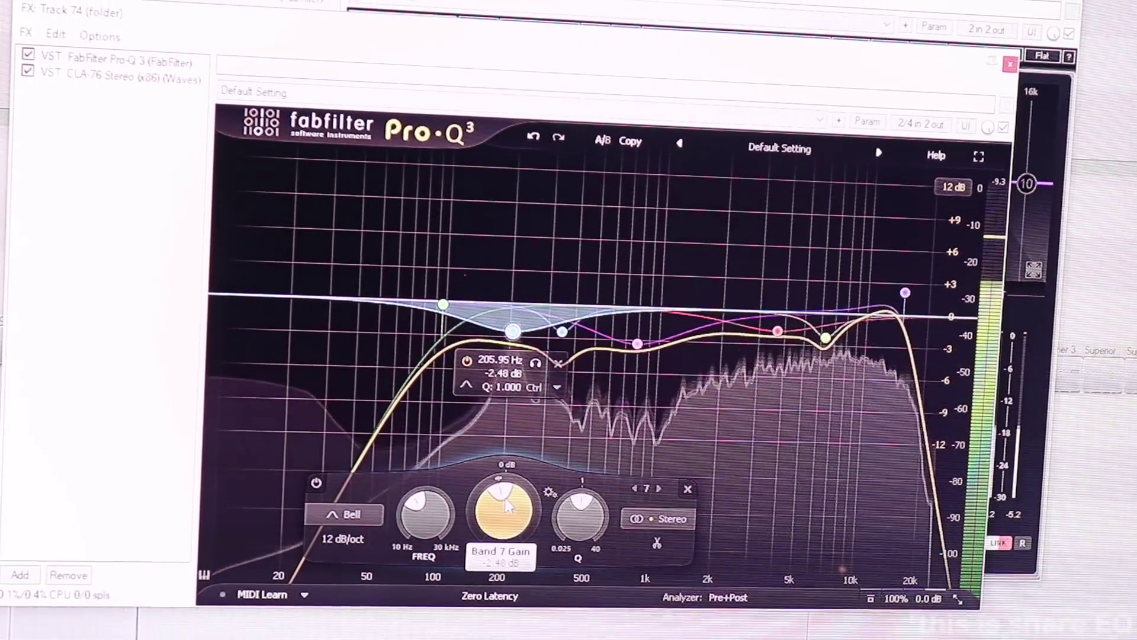
scroll(503, 517, up, 1)
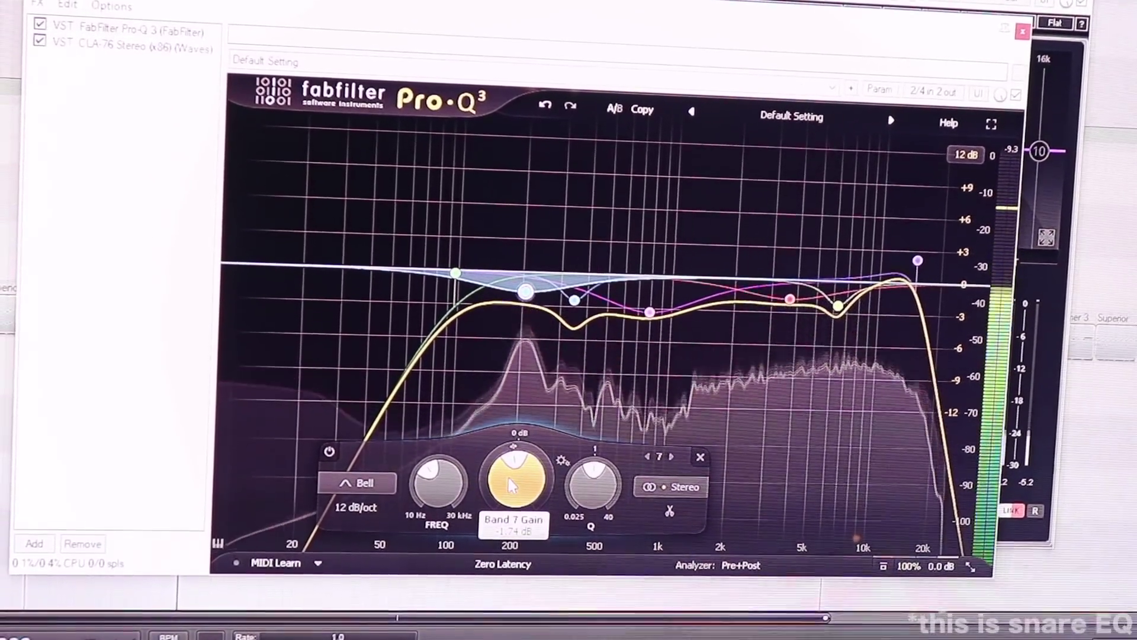
scroll(511, 496, up, 1)
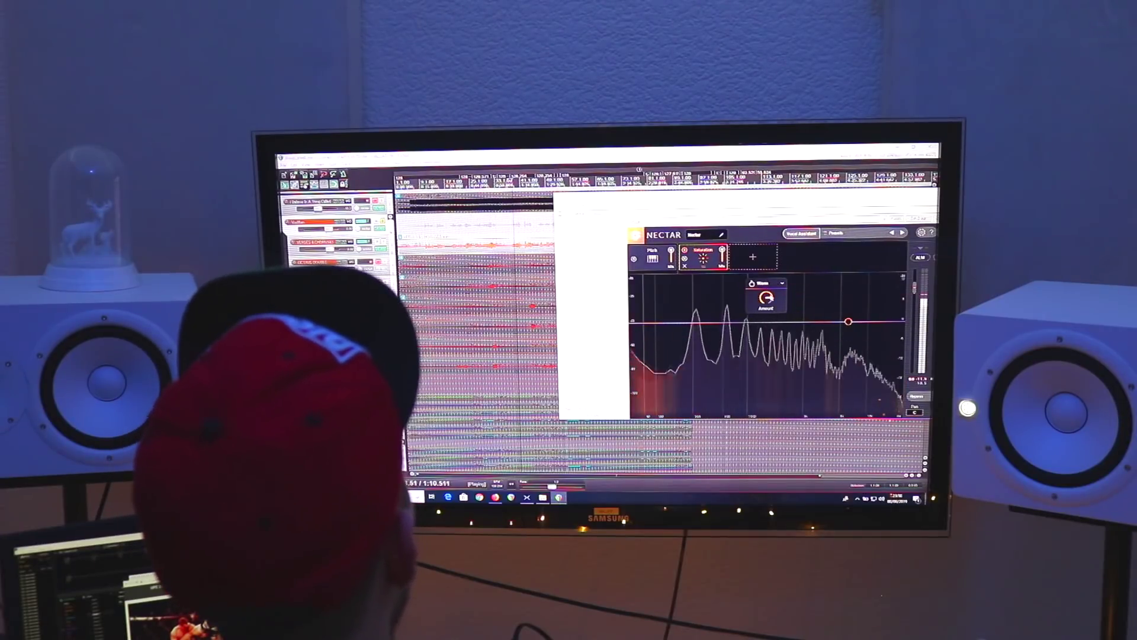
Open the mode choices of Nectar's Saturation module, close the plug-in window and add two vocal tracks to the selection
click(767, 282)
key(space)
click(930, 195)
ctrl+click(317, 262)
ctrl+click(317, 282)
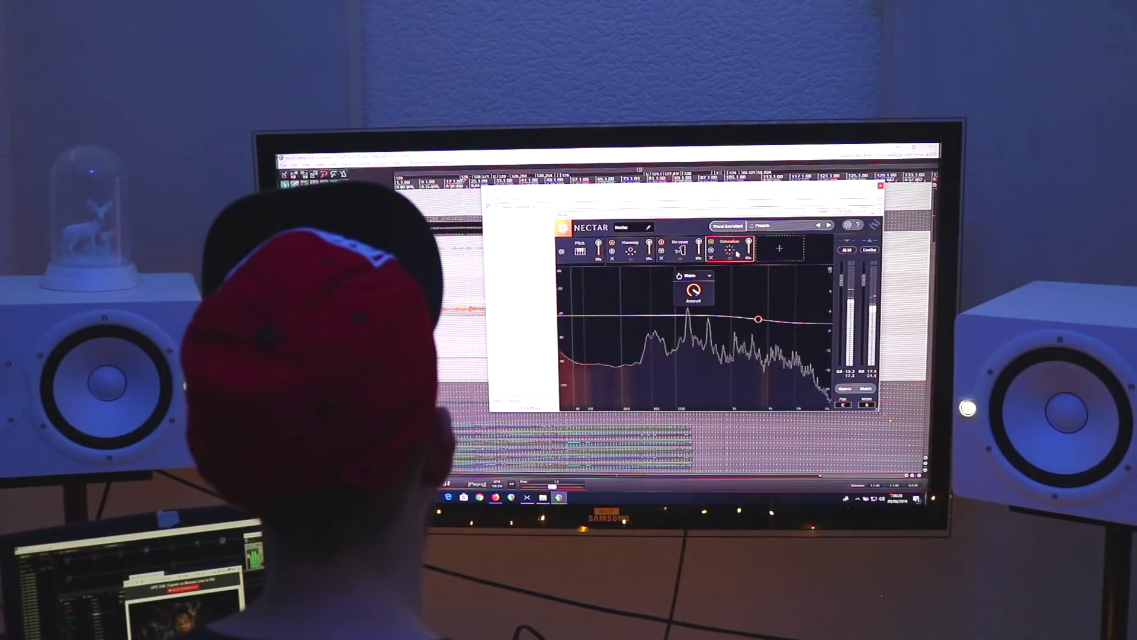
Move Nectar's third module ahead of Harmony and select the Saturation module
drag(681, 249, 630, 249)
click(729, 249)
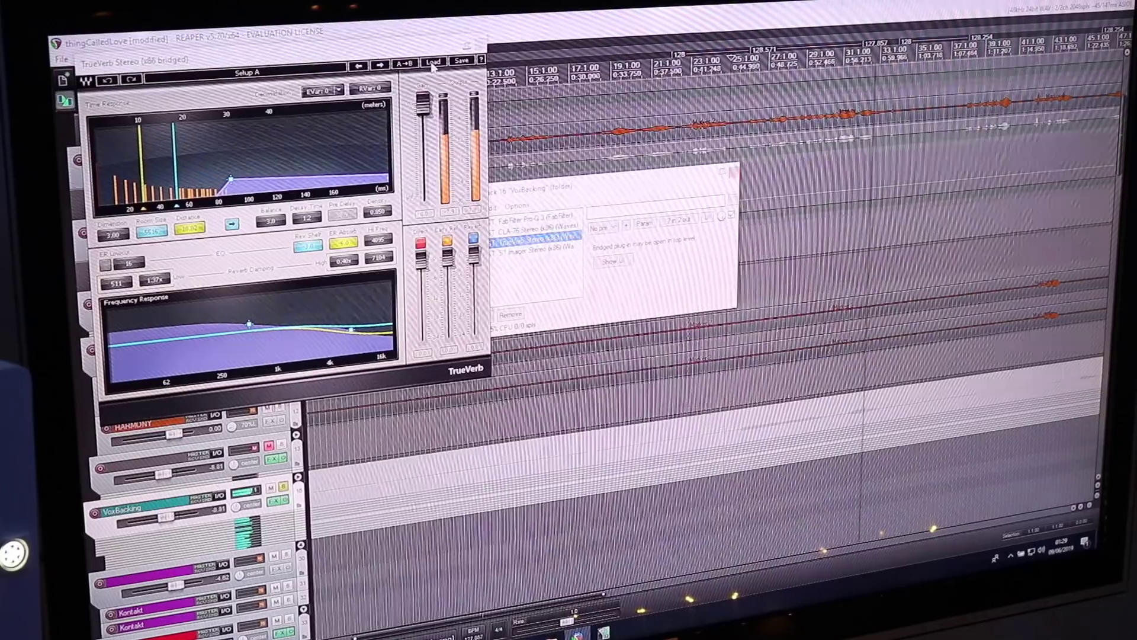
Load the Large Concert II preset in TrueVerb on VoxBacking and adjust its ER low cut and frequency response
click(432, 59)
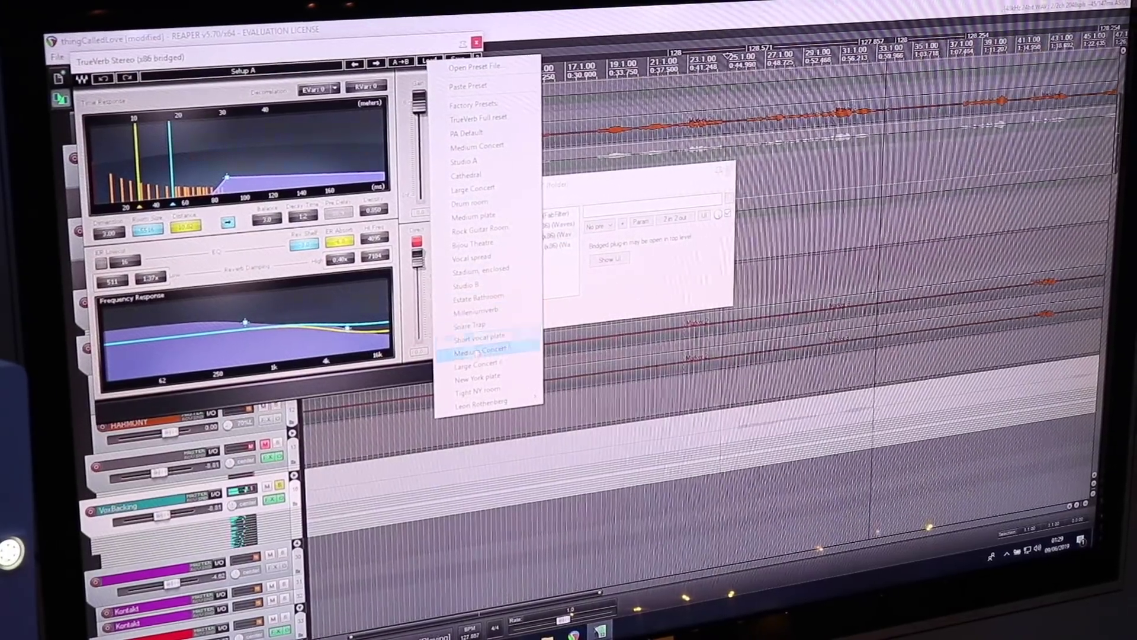
click(476, 364)
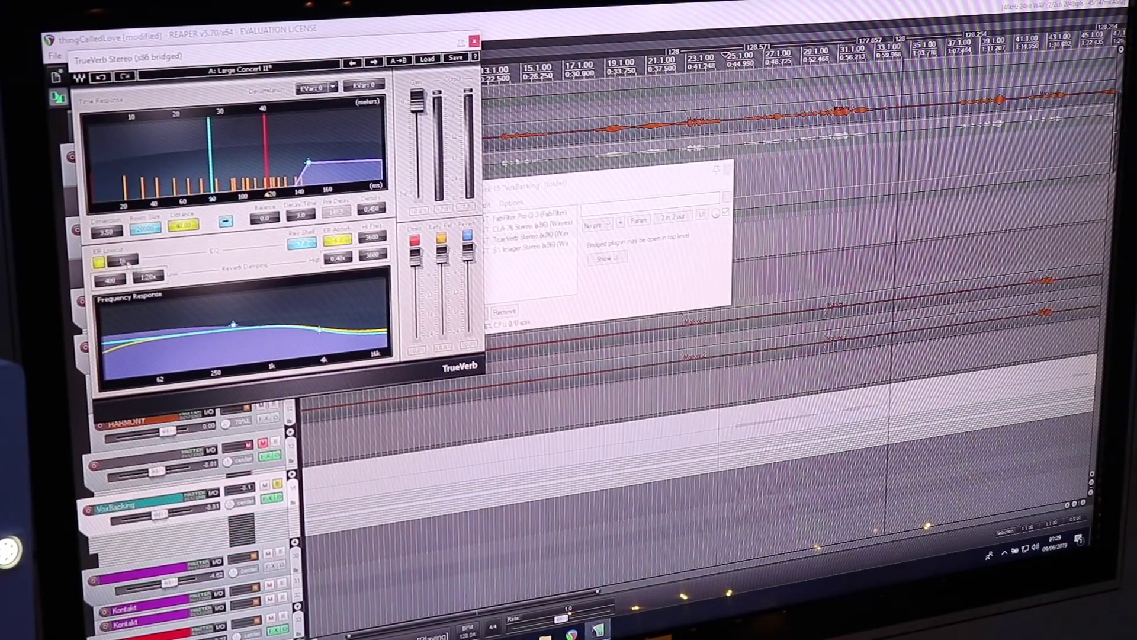
drag(116, 265, 118, 261)
drag(232, 324, 120, 357)
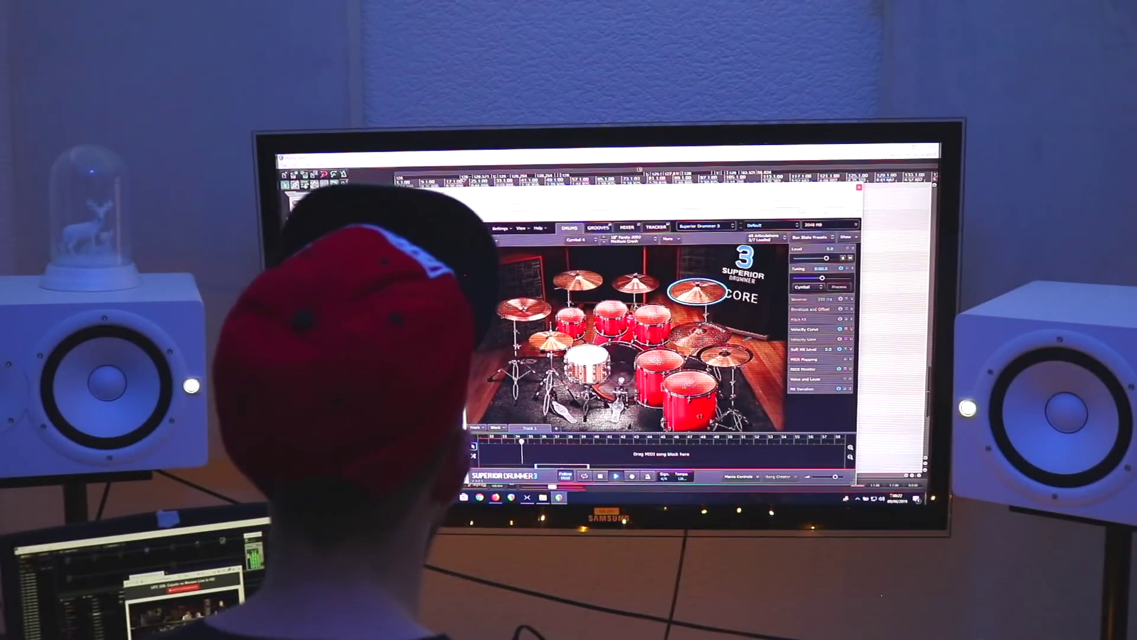
Inspect the Amb Ribbon and OH Dyn channels in Superior Drummer 3's mixer and close the plug-in window
click(626, 227)
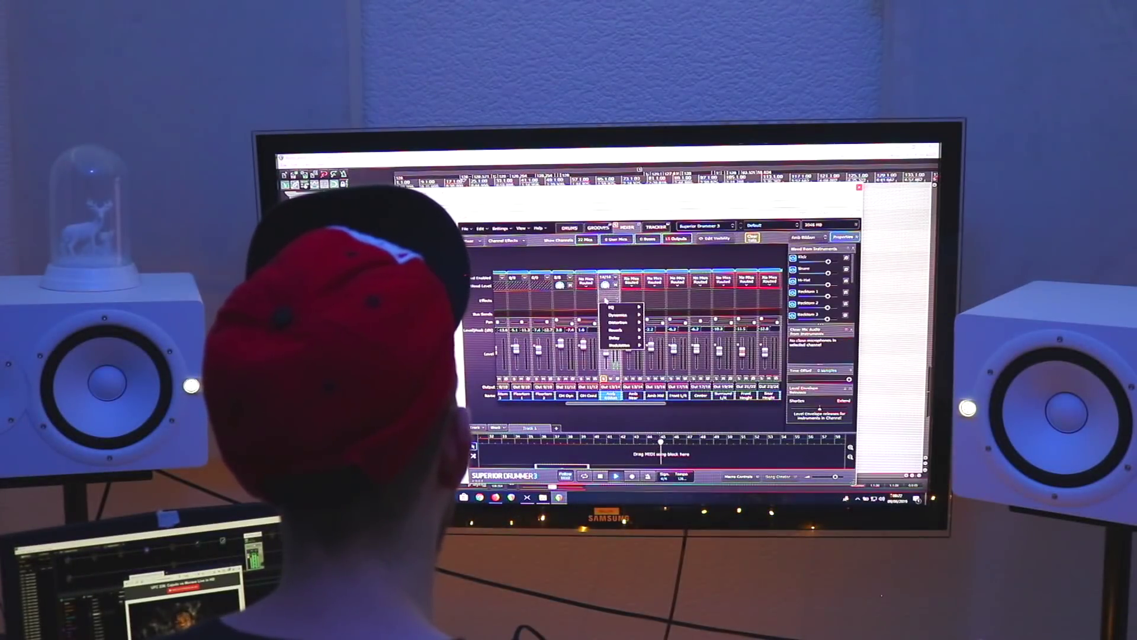
scroll(607, 373, right, 1)
click(584, 276)
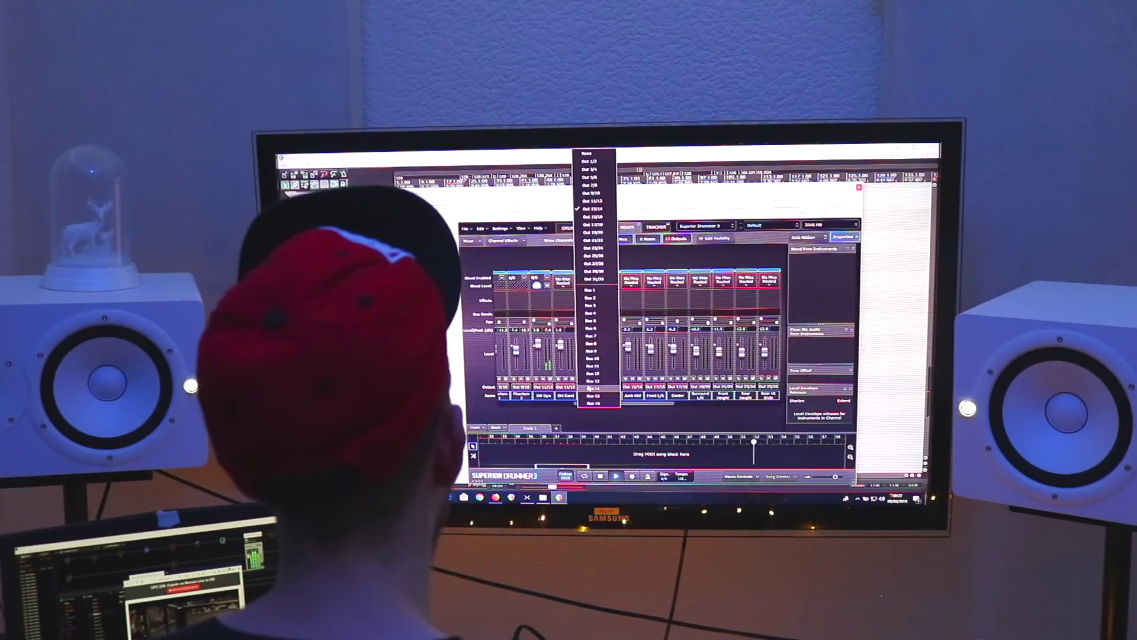
click(593, 353)
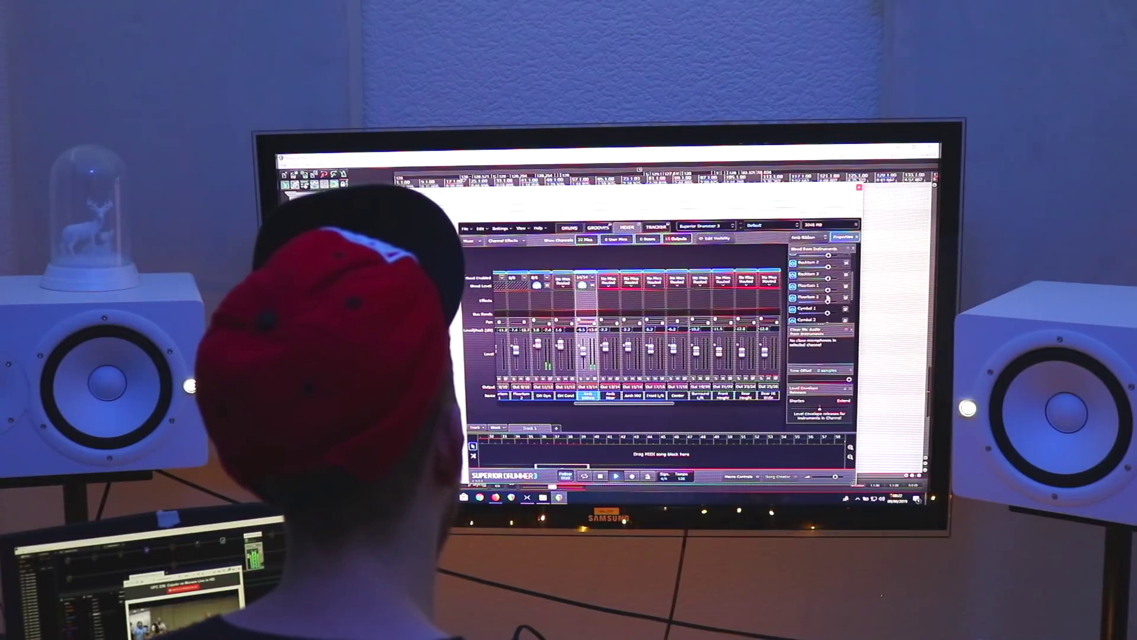
click(536, 378)
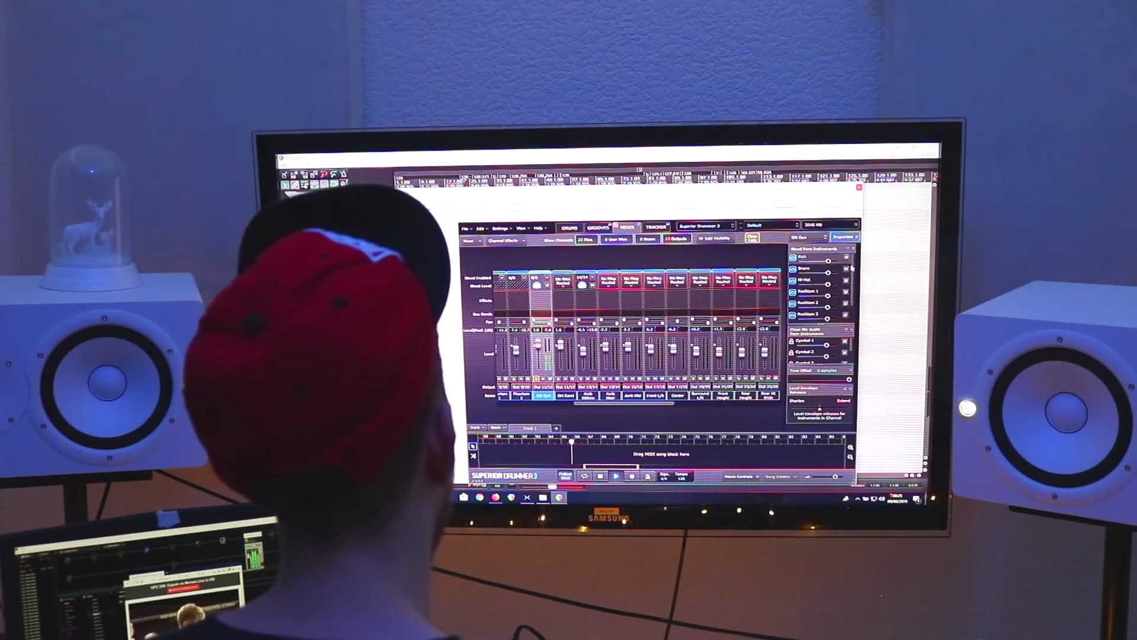
key(Escape)
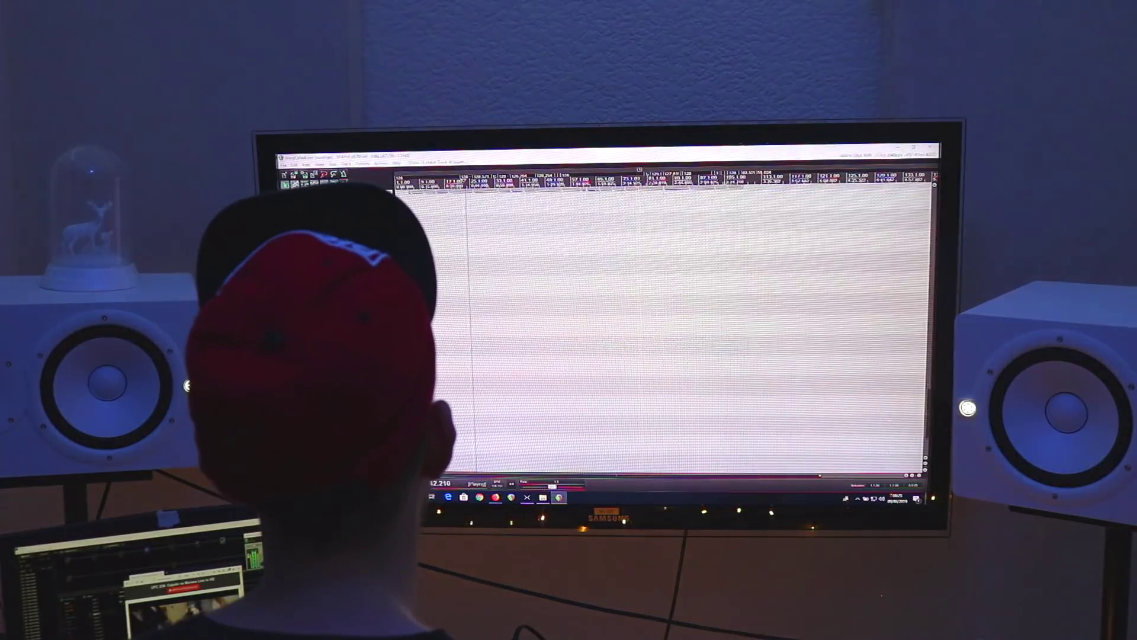